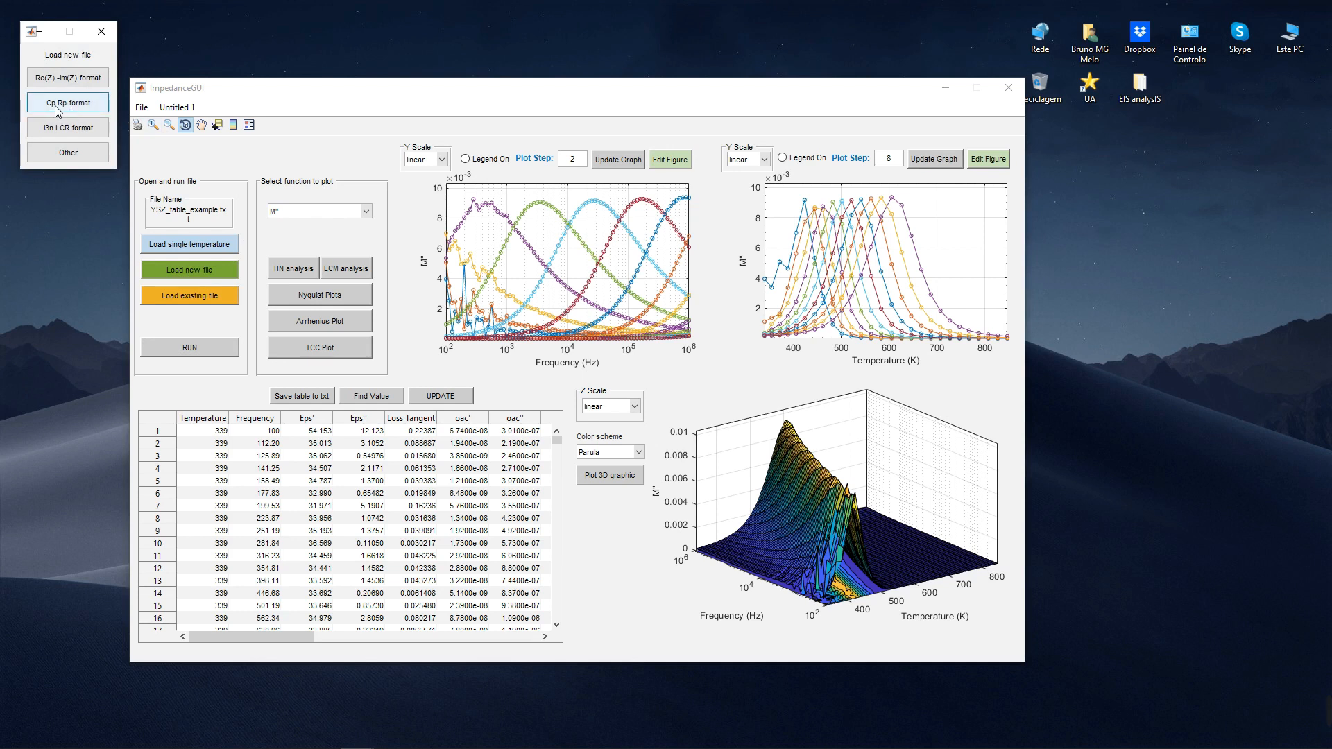
# Load Cp_Rp_HN GUI.txt from the EIS analysIS folder as a new file in Cp Rp format
pyautogui.click(64, 108)
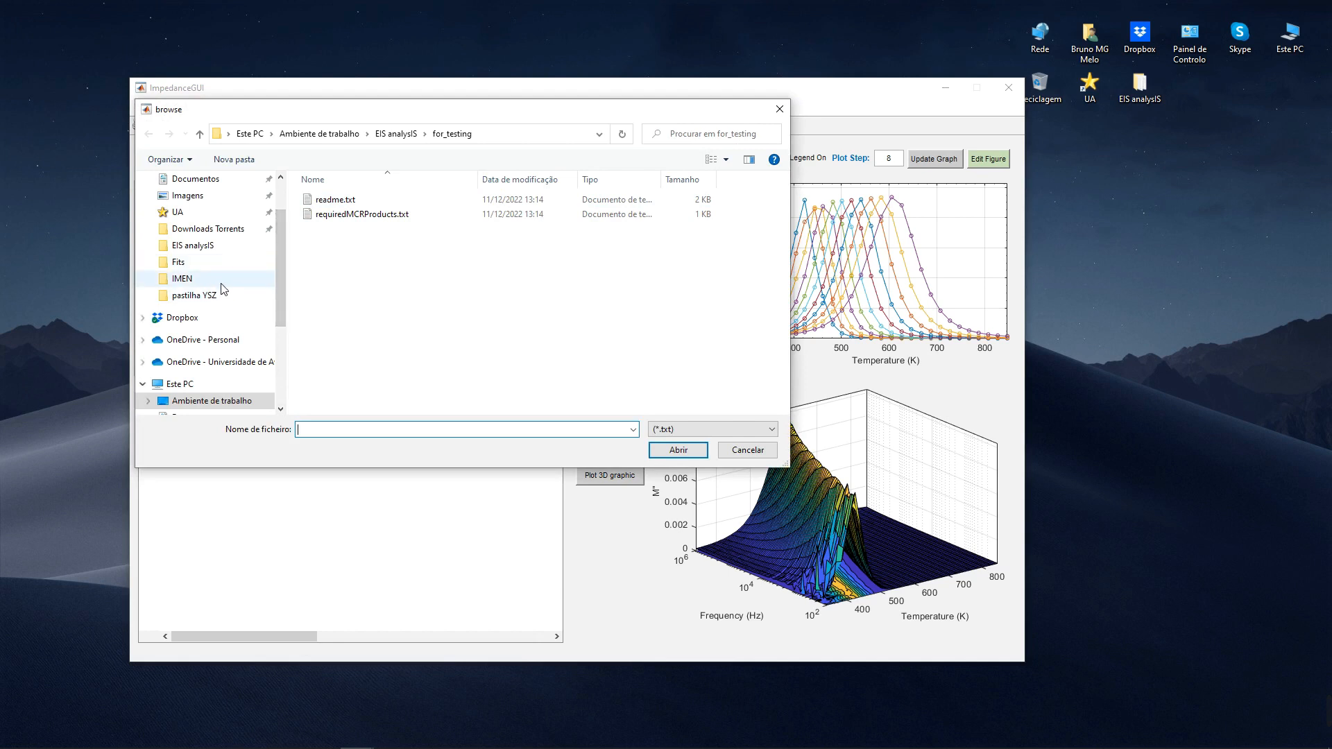
pyautogui.click(212, 247)
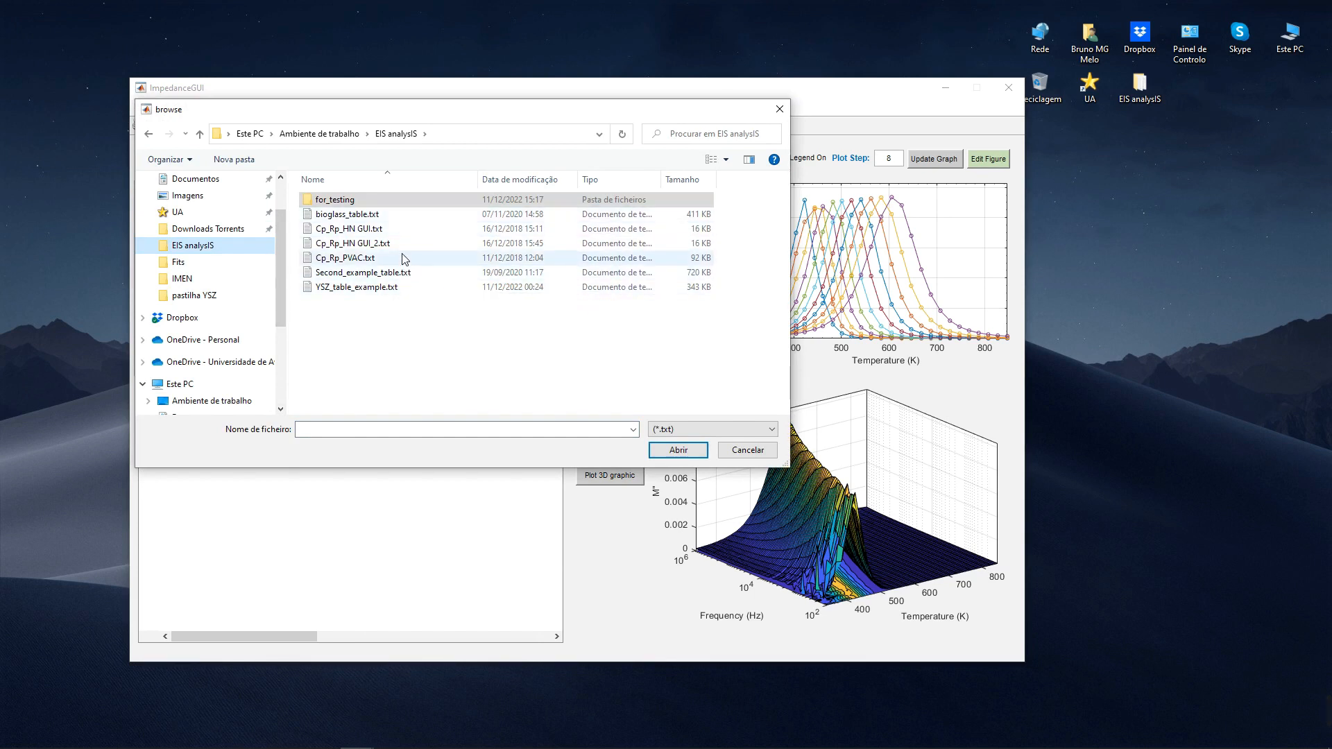
pyautogui.click(404, 232)
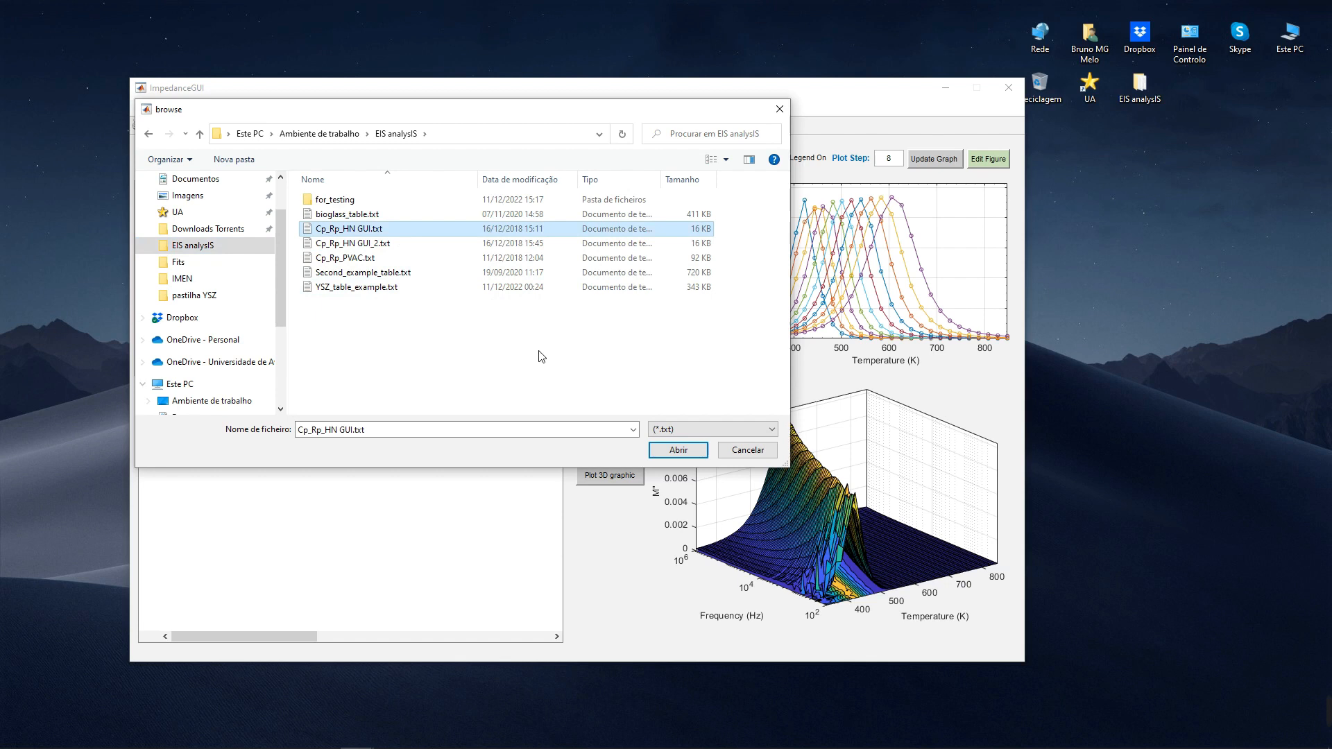
pyautogui.click(679, 450)
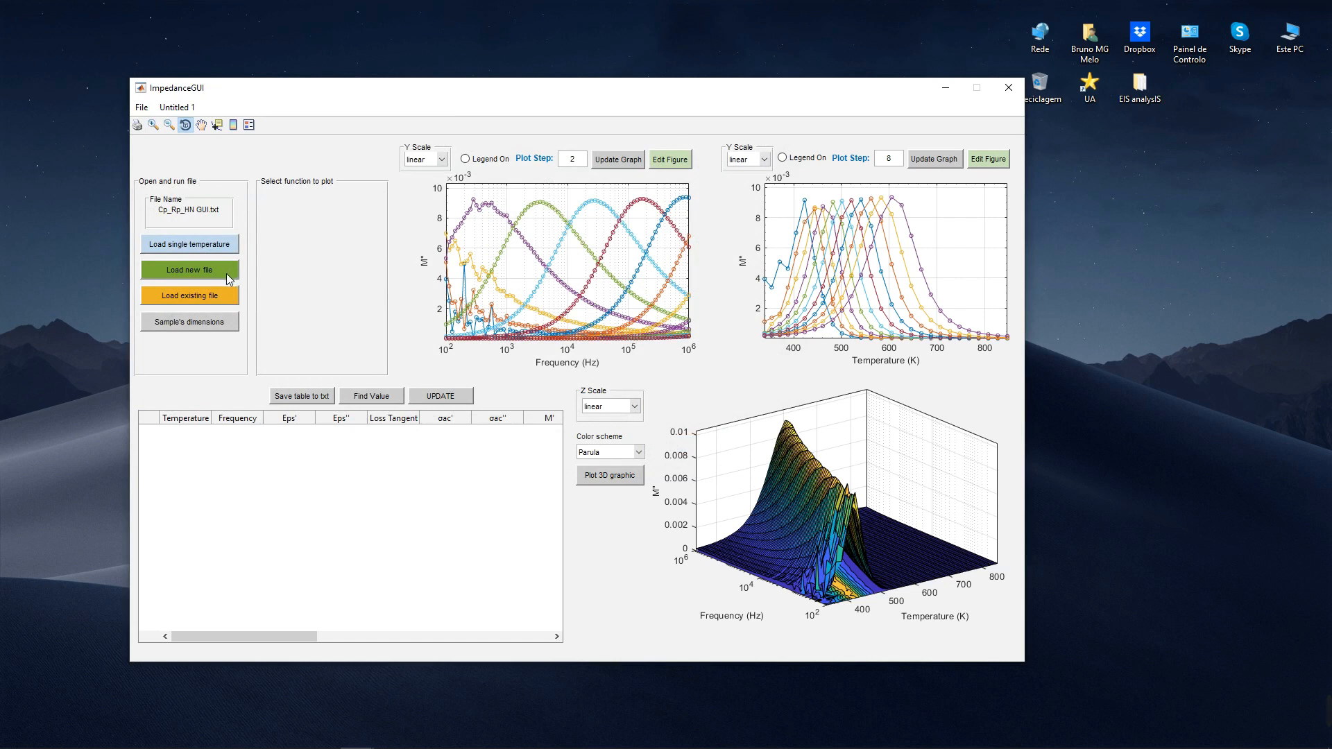
# Fill in the sample's frequency settings automatically, accept the sample dimensions and run the loaded file
pyautogui.click(186, 325)
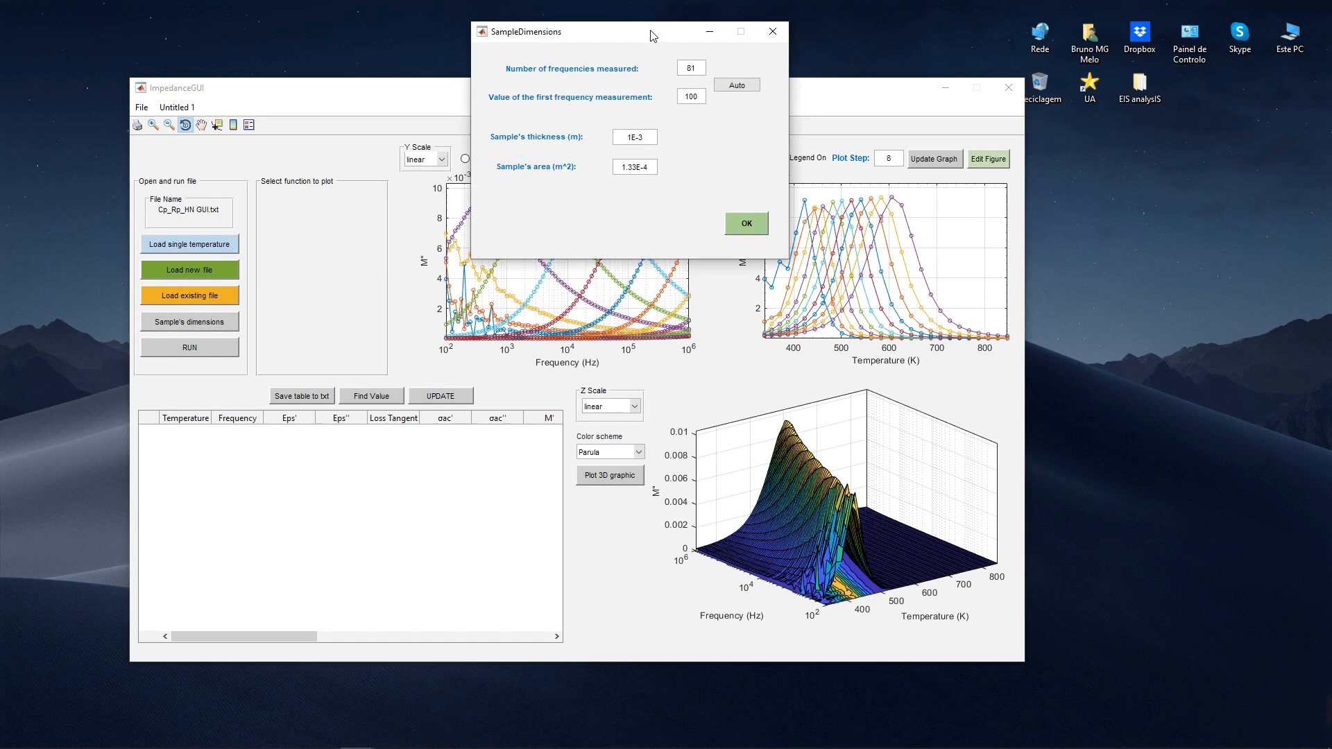
pyautogui.moveTo(642, 38); pyautogui.dragTo(632, 149)
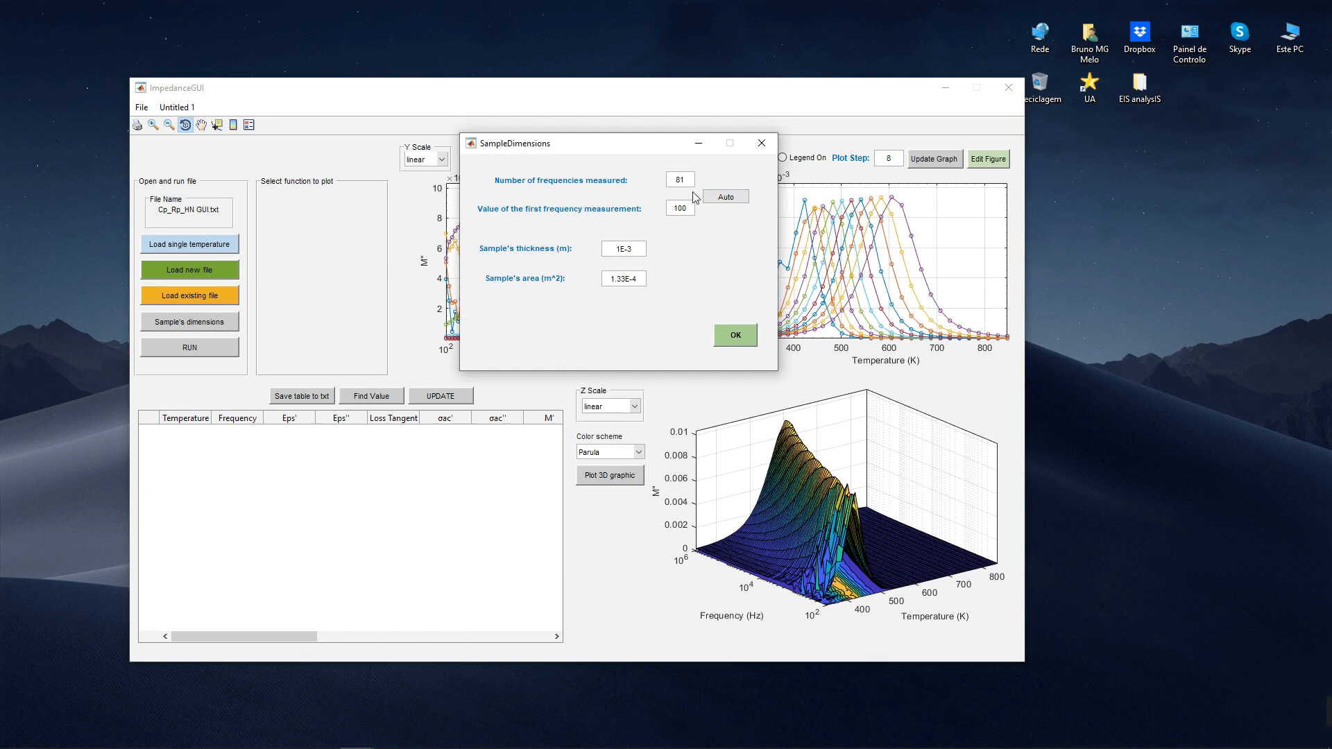
pyautogui.click(728, 201)
pyautogui.click(738, 336)
pyautogui.click(194, 353)
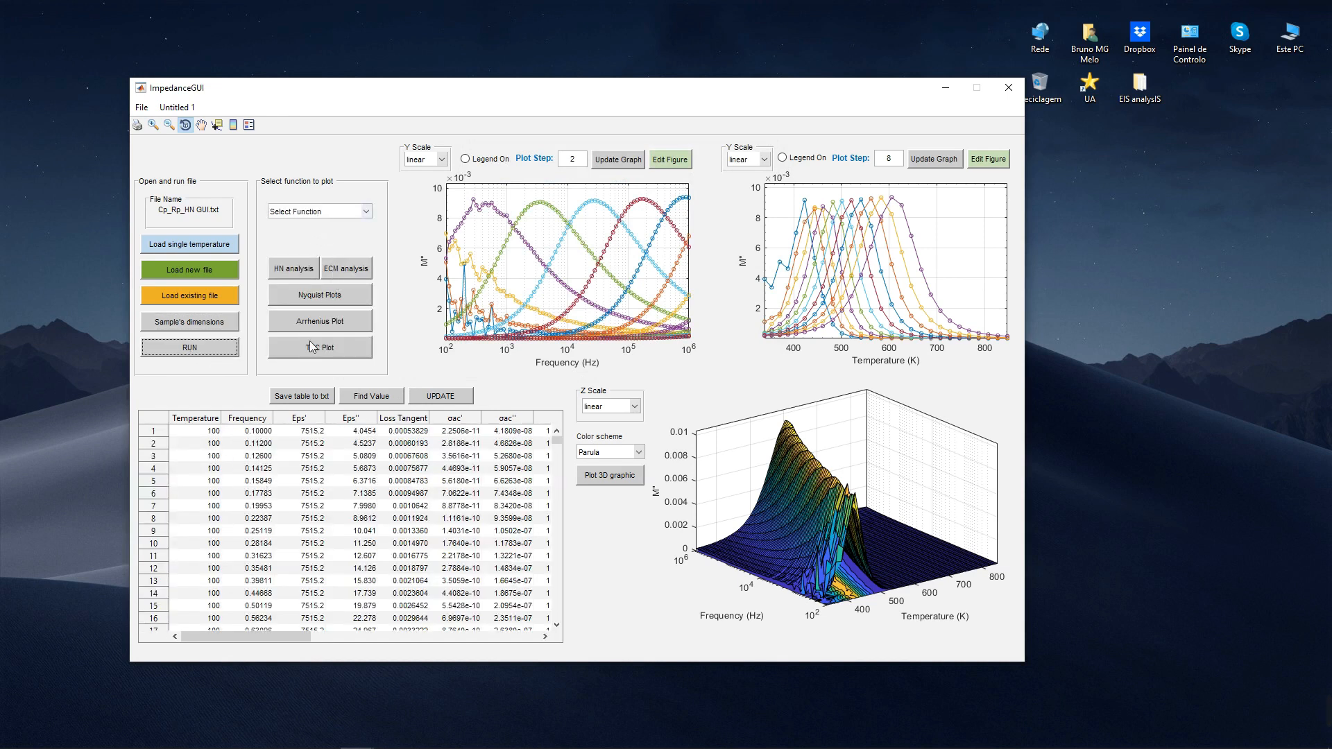
# Open the HN analysis for the processed data and arrange its window in front of the main one
pyautogui.click(313, 213)
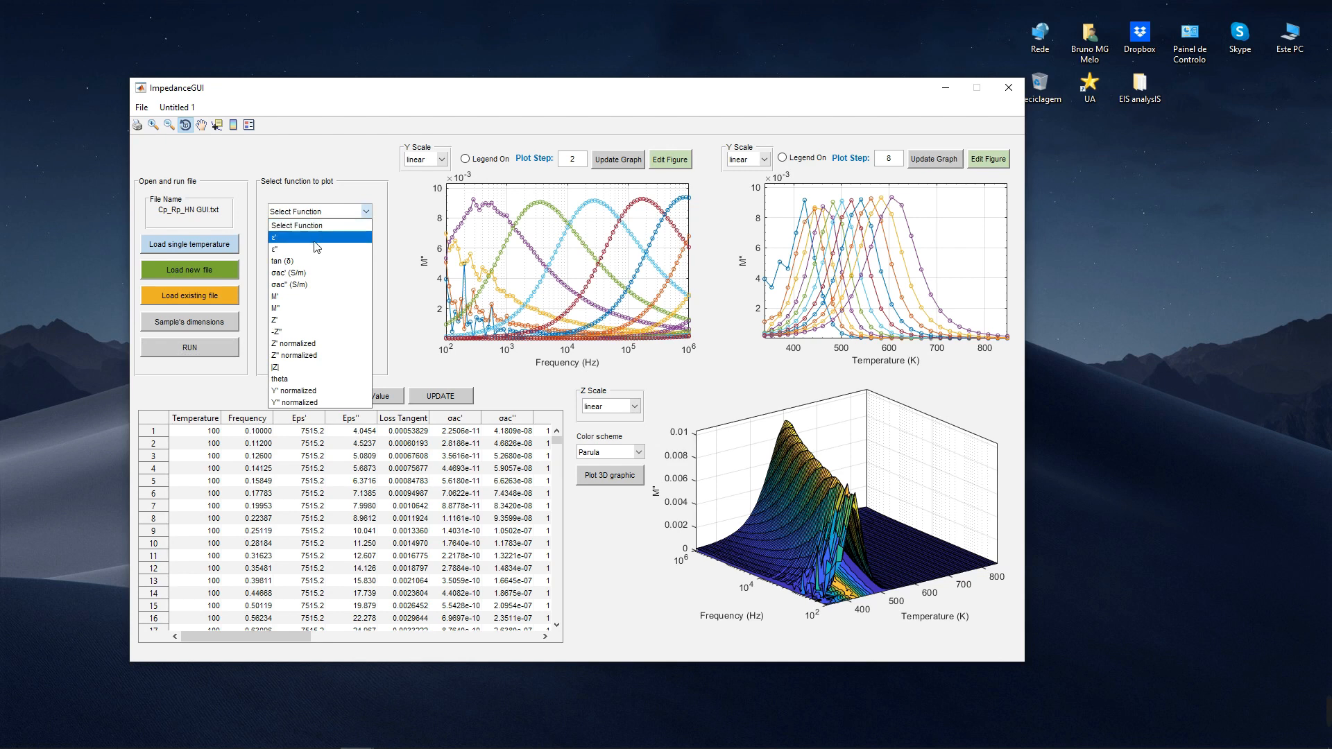
pyautogui.click(396, 295)
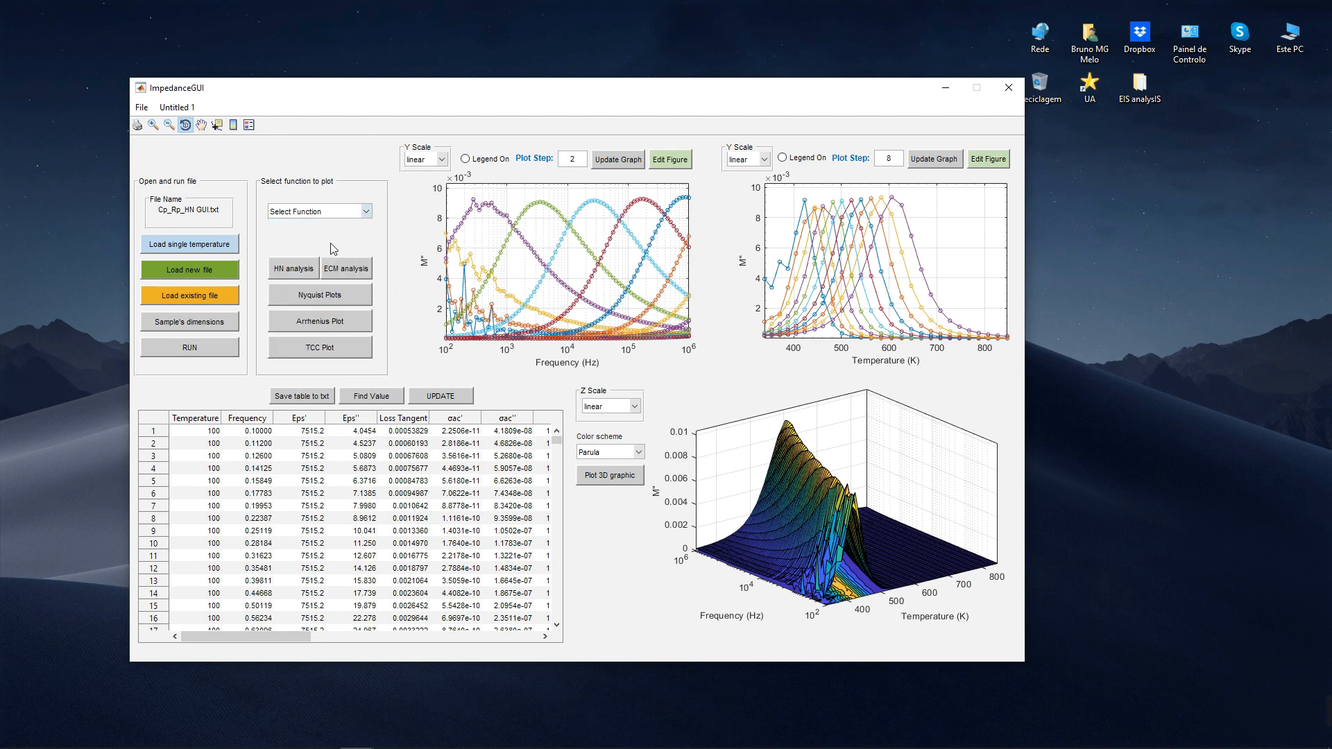
pyautogui.click(313, 278)
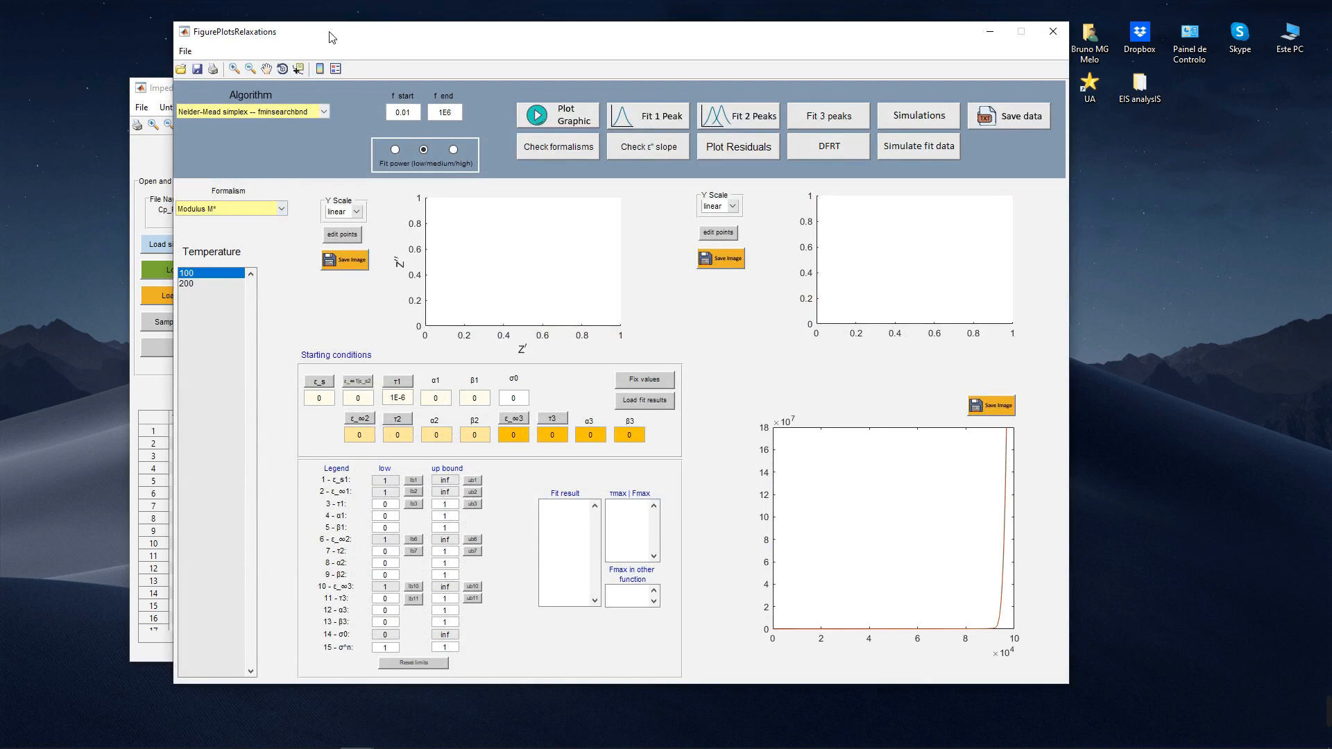
pyautogui.moveTo(325, 34); pyautogui.dragTo(385, 76)
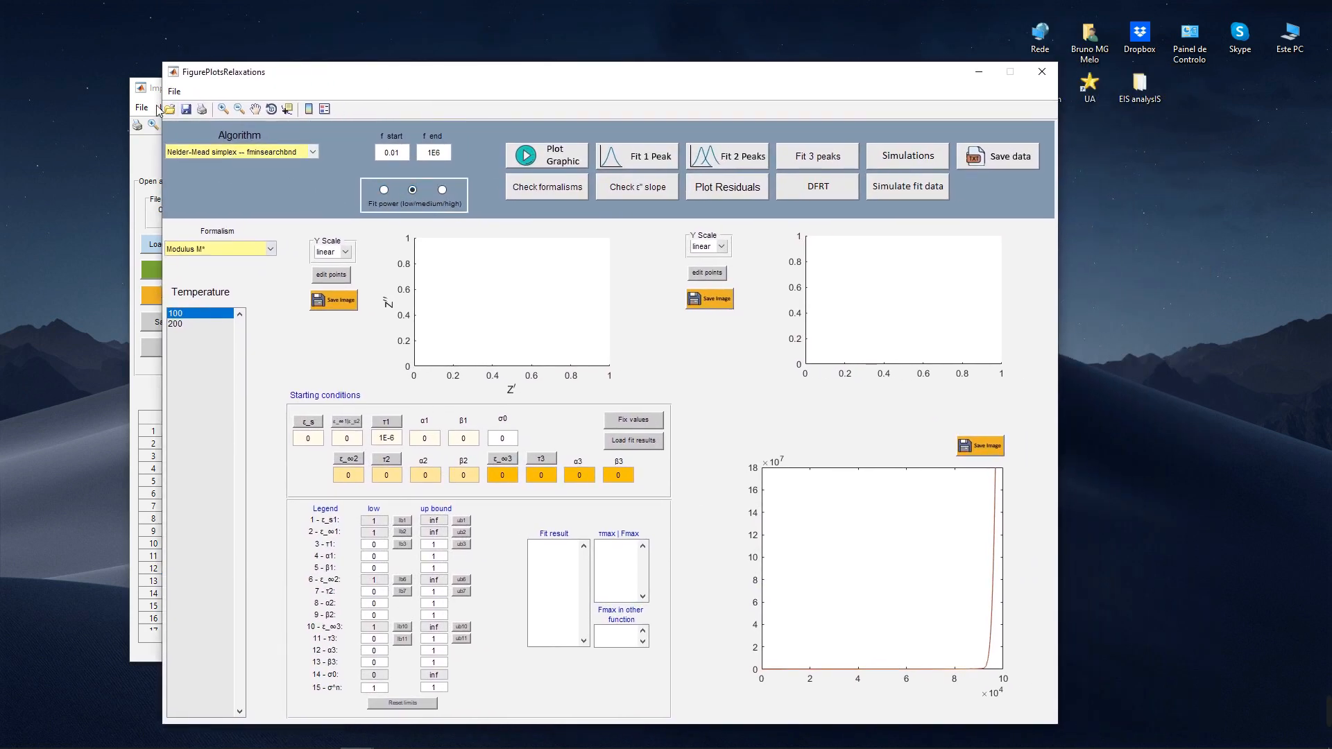
pyautogui.click(142, 89)
pyautogui.click(205, 94)
pyautogui.moveTo(242, 86); pyautogui.dragTo(310, 96)
pyautogui.click(314, 72)
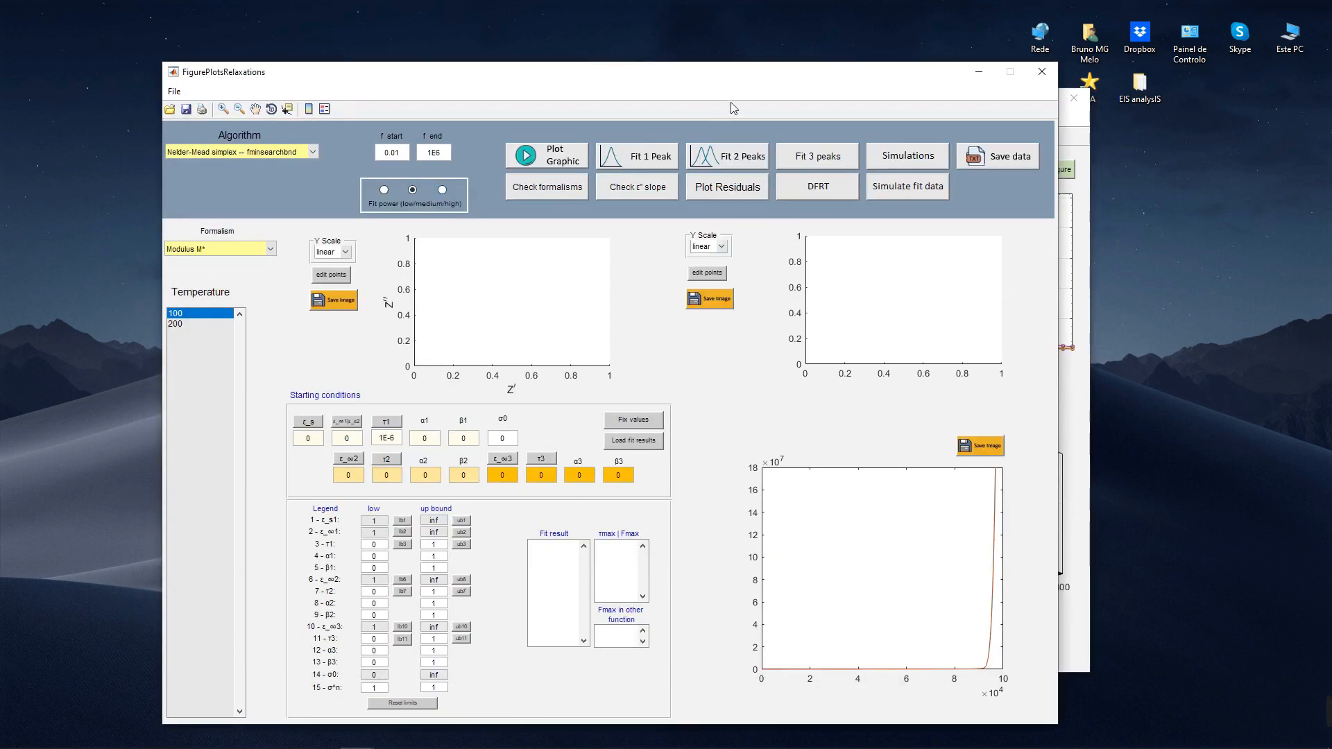
# Plot the data at temperature 100 in the Permittivity ε* formalism
pyautogui.click(249, 248)
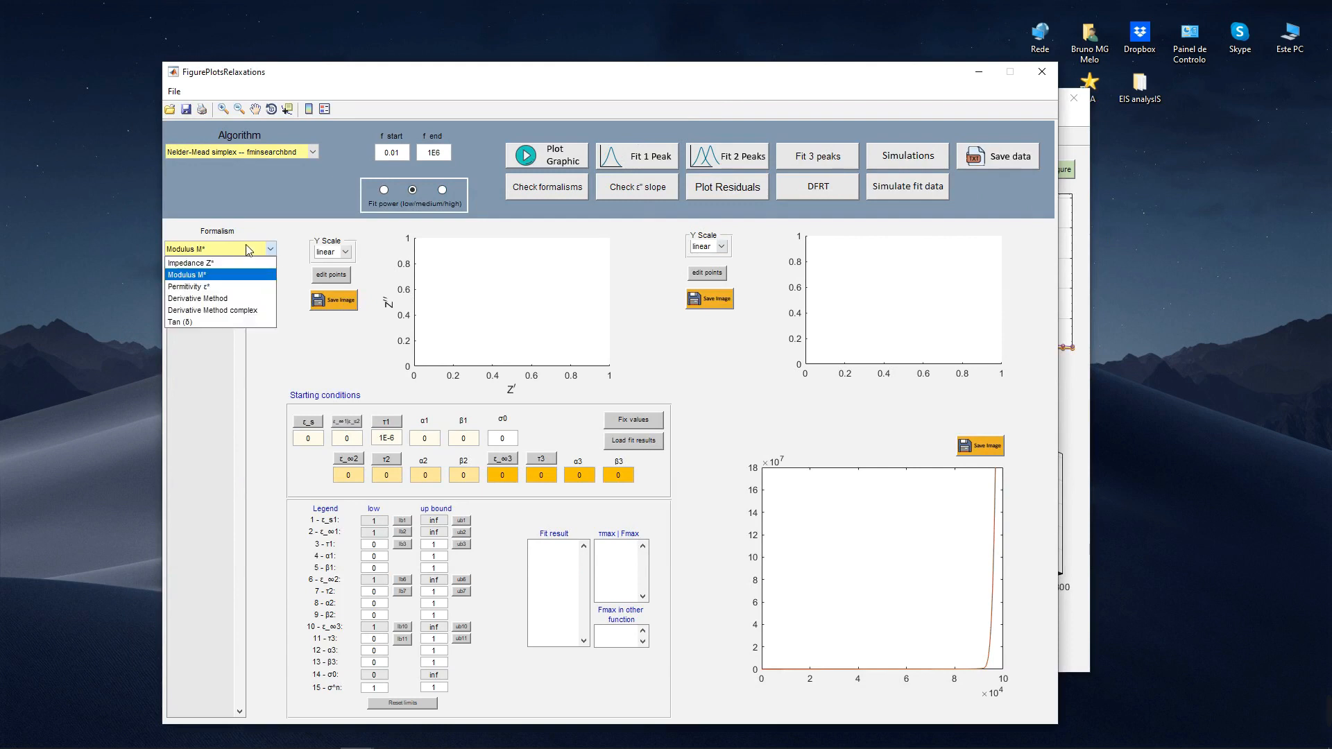
pyautogui.click(212, 286)
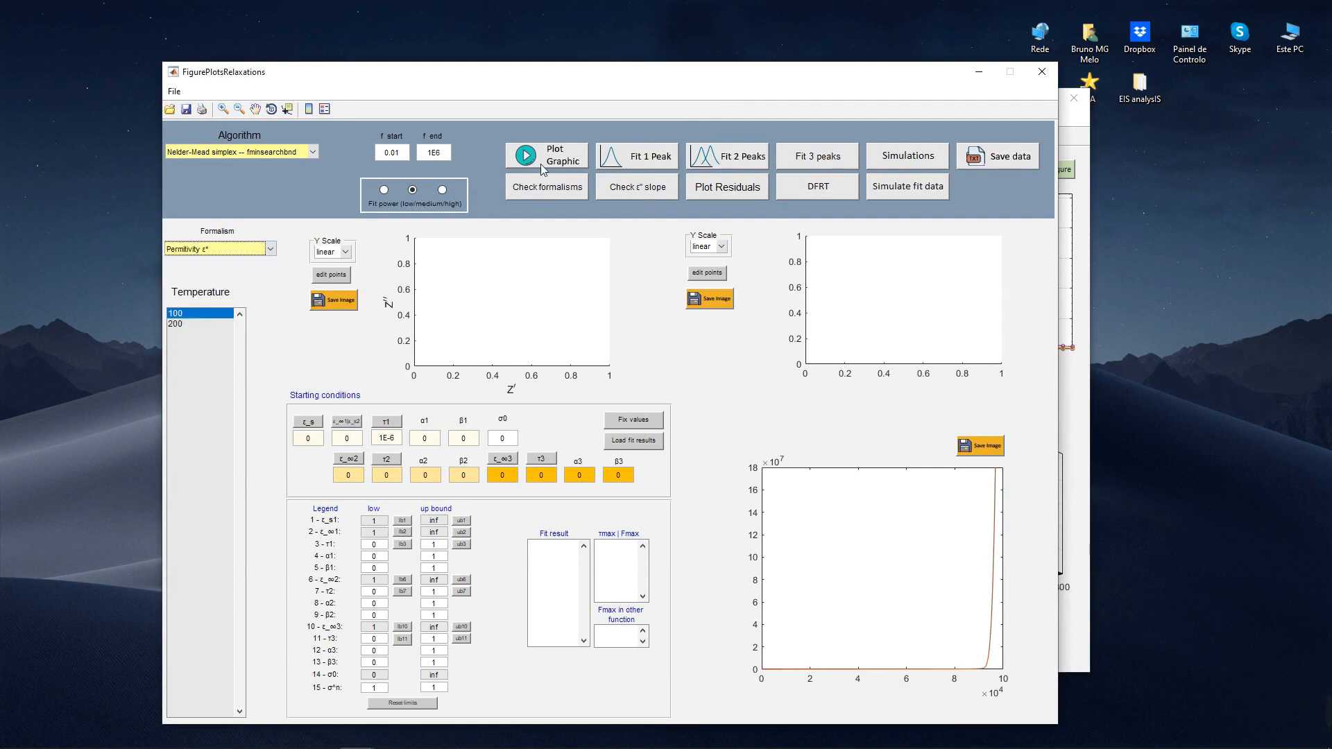
pyautogui.click(553, 157)
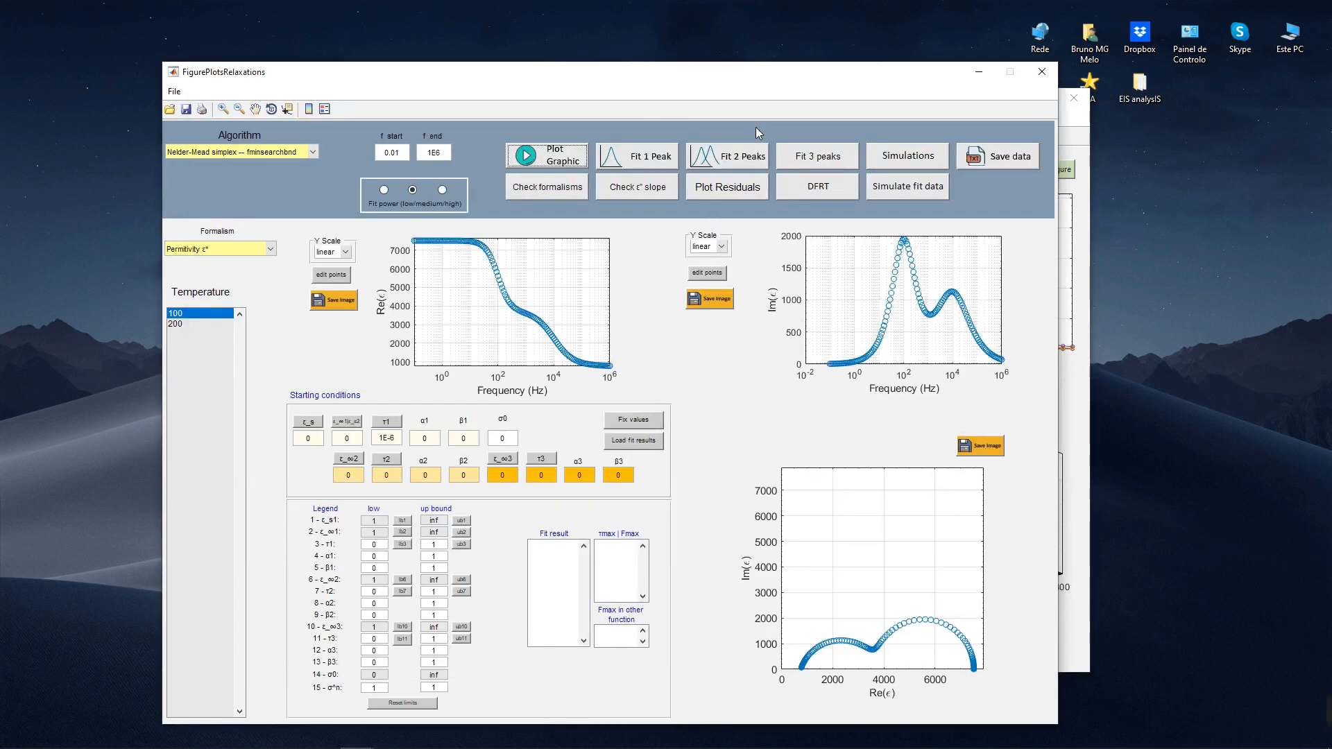
pyautogui.moveTo(807, 82)
pyautogui.mouseDown()
pyautogui.moveTo(845, 97)
pyautogui.moveTo(833, 97)
pyautogui.mouseUp()
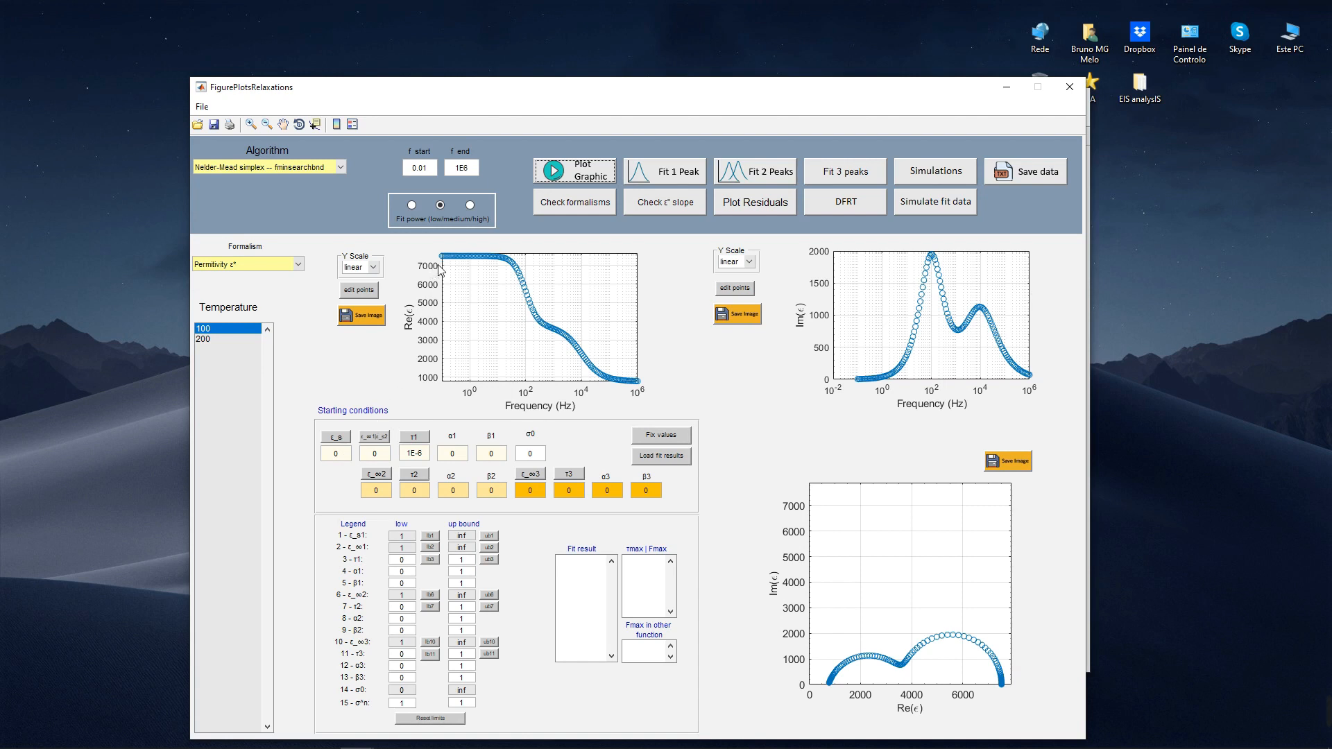
# Set the ε_s starting value to 7.4E+03 by picking the low-frequency plateau on the Re(ε) plot
pyautogui.click(338, 453)
pyautogui.write('7000')
pyautogui.click(336, 437)
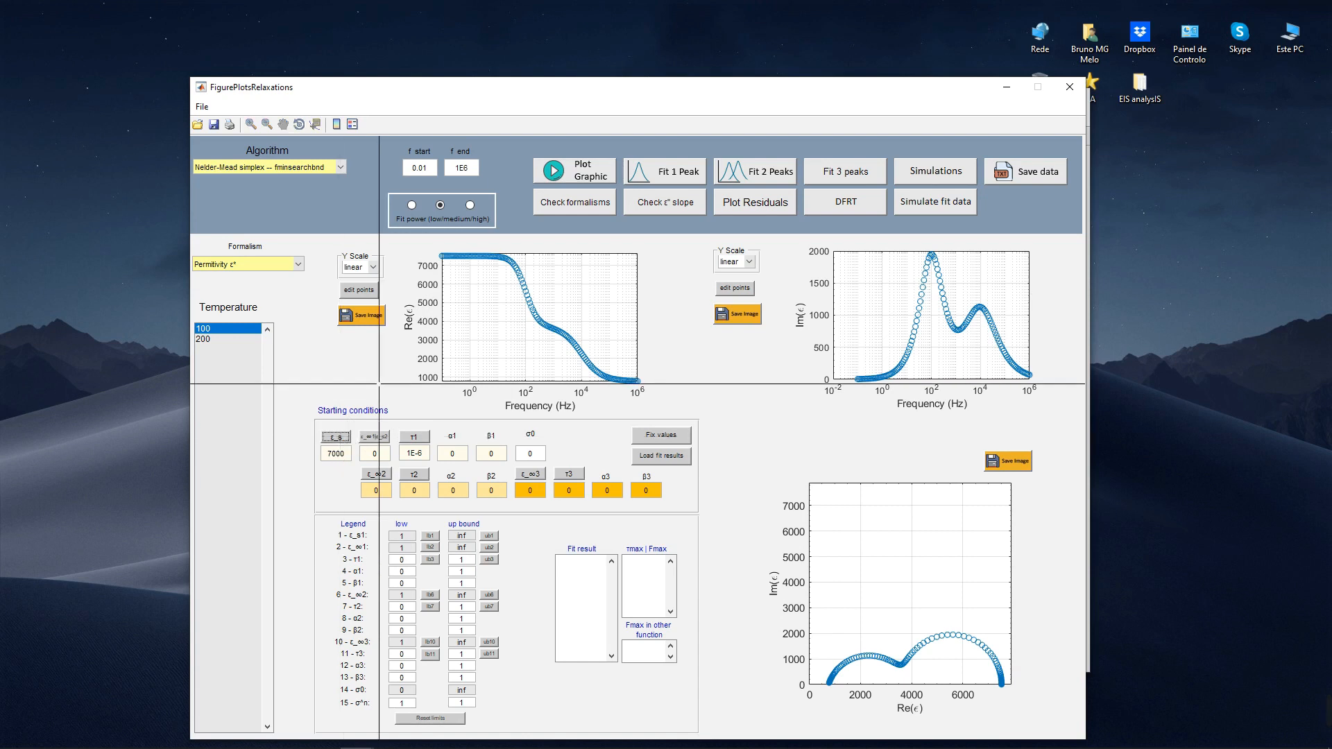
pyautogui.click(448, 258)
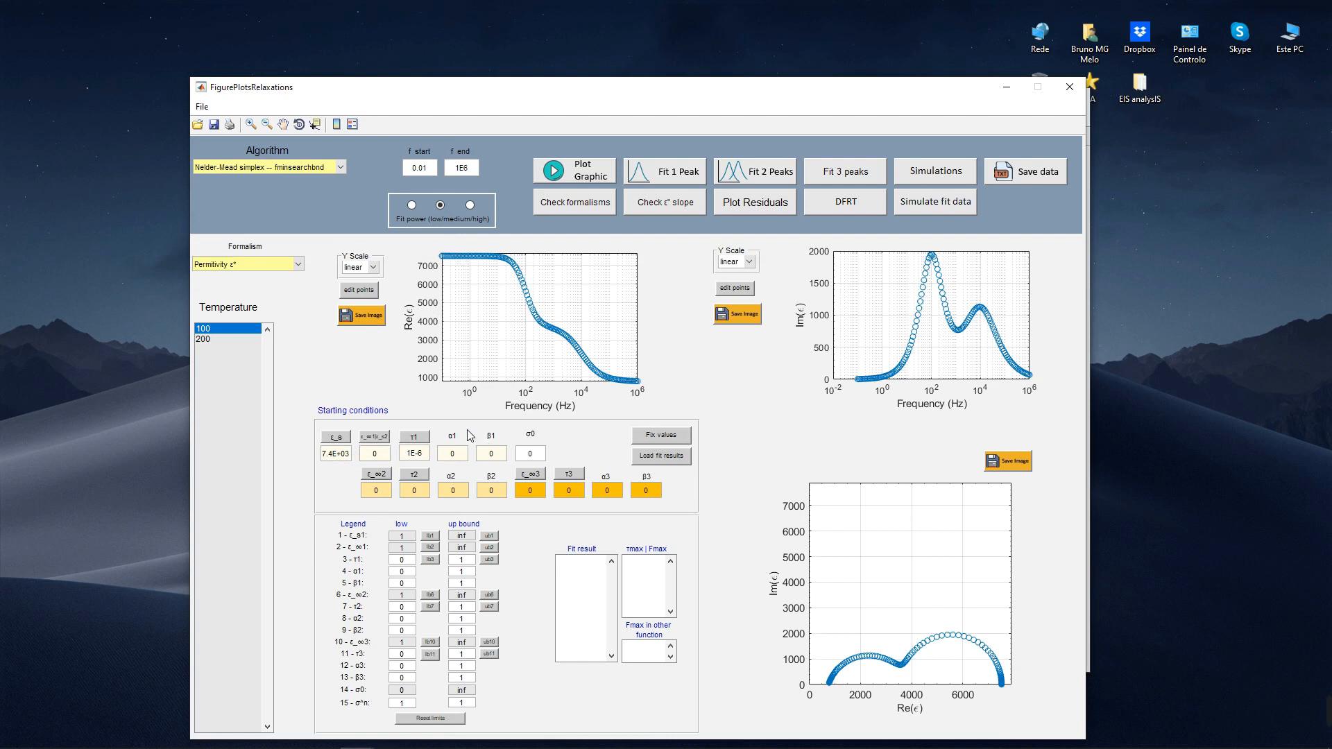
# Pick the first relaxation's starting values from the plots: ε_∞1 of 4E+03 and τ1 of 0.0016 at the low-frequency peak
pyautogui.click(374, 437)
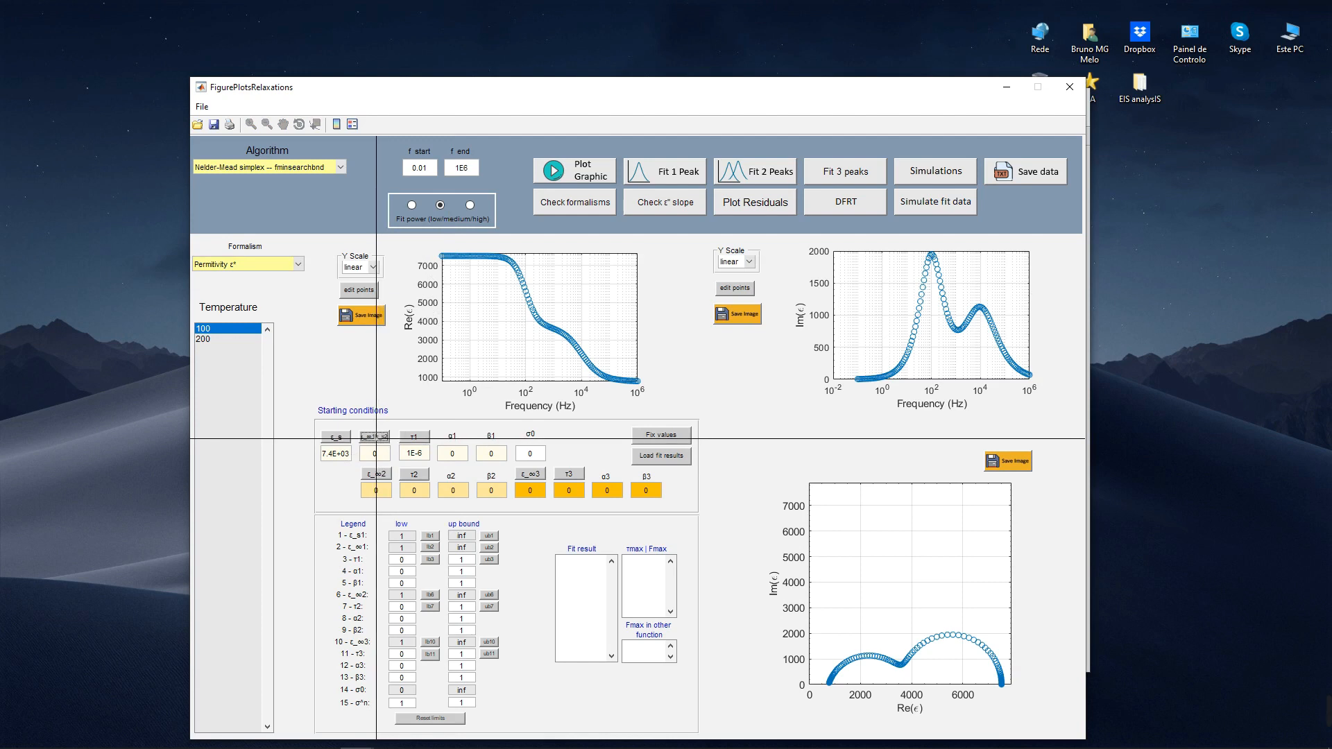
pyautogui.click(566, 320)
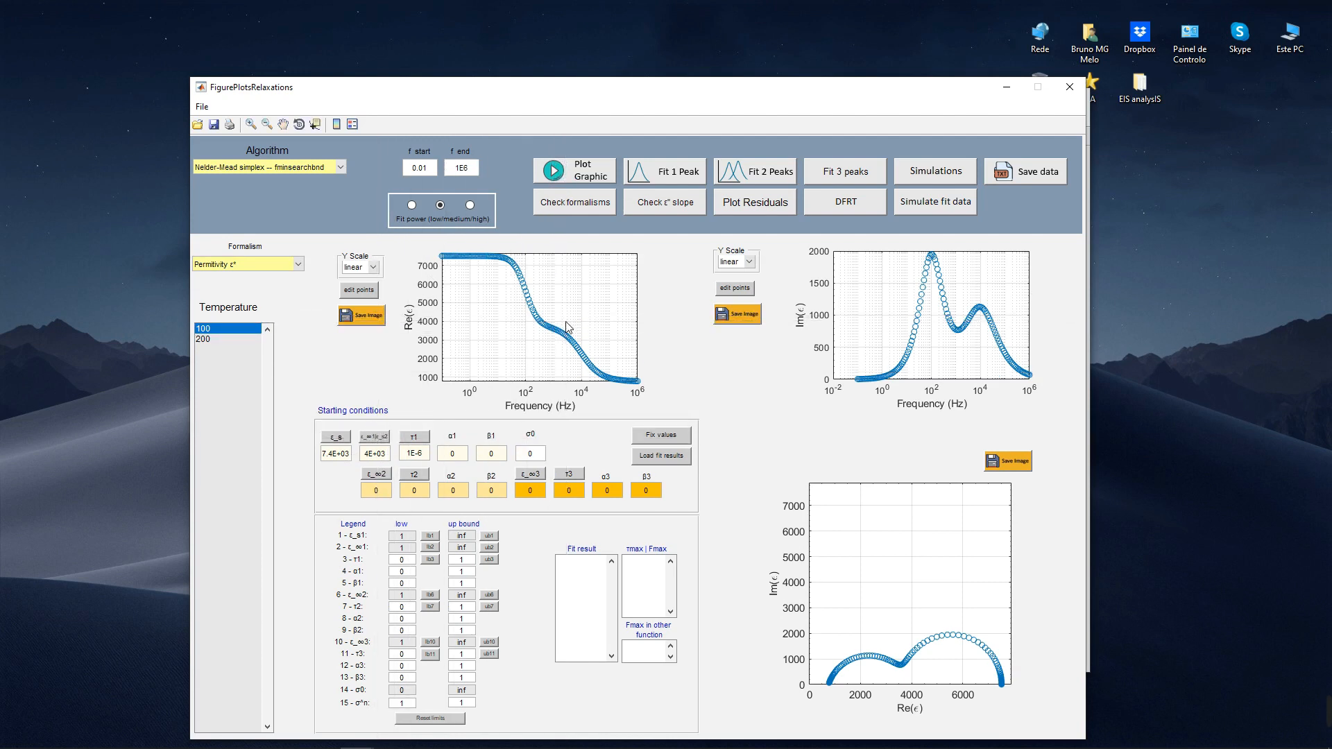
pyautogui.click(419, 442)
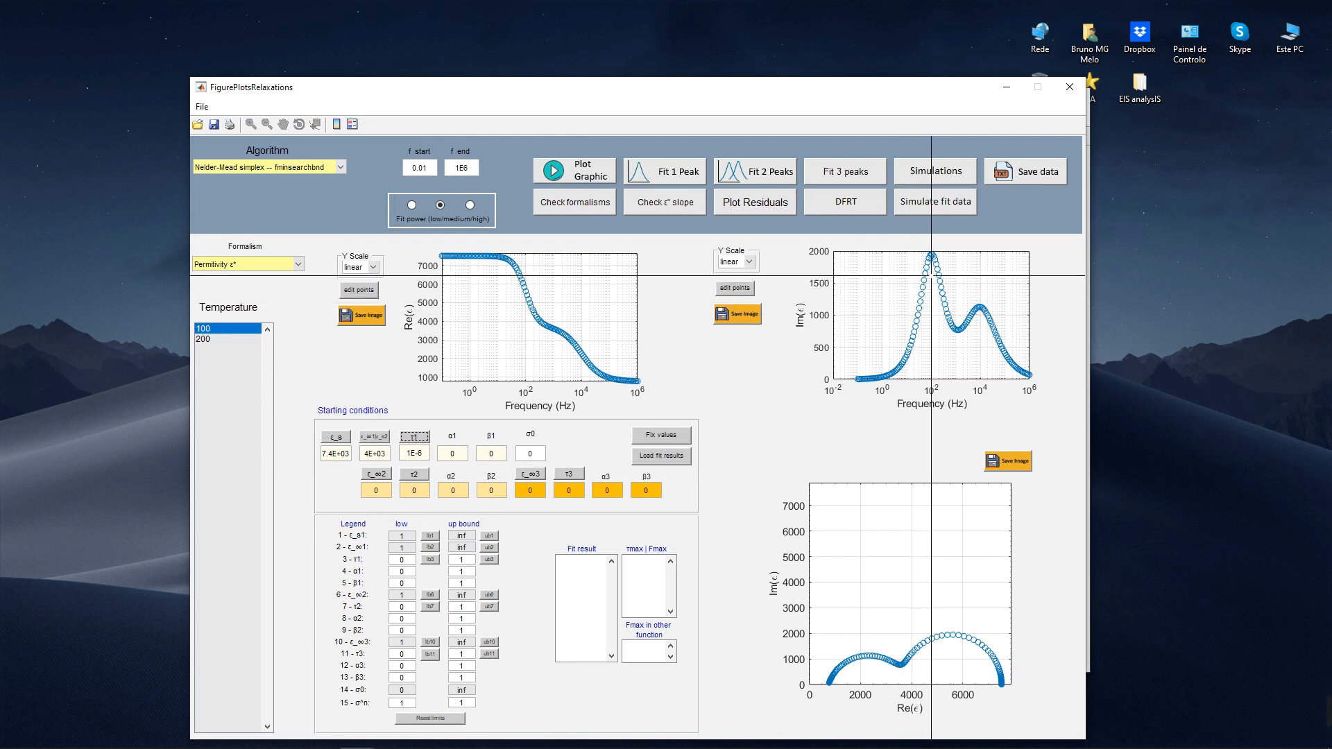
pyautogui.click(931, 276)
# Pick the second relaxation's starting values from the plots: ε_∞2 of 1E+03 and τ2 of 1.7E-05 at the high-frequency peak
pyautogui.click(379, 474)
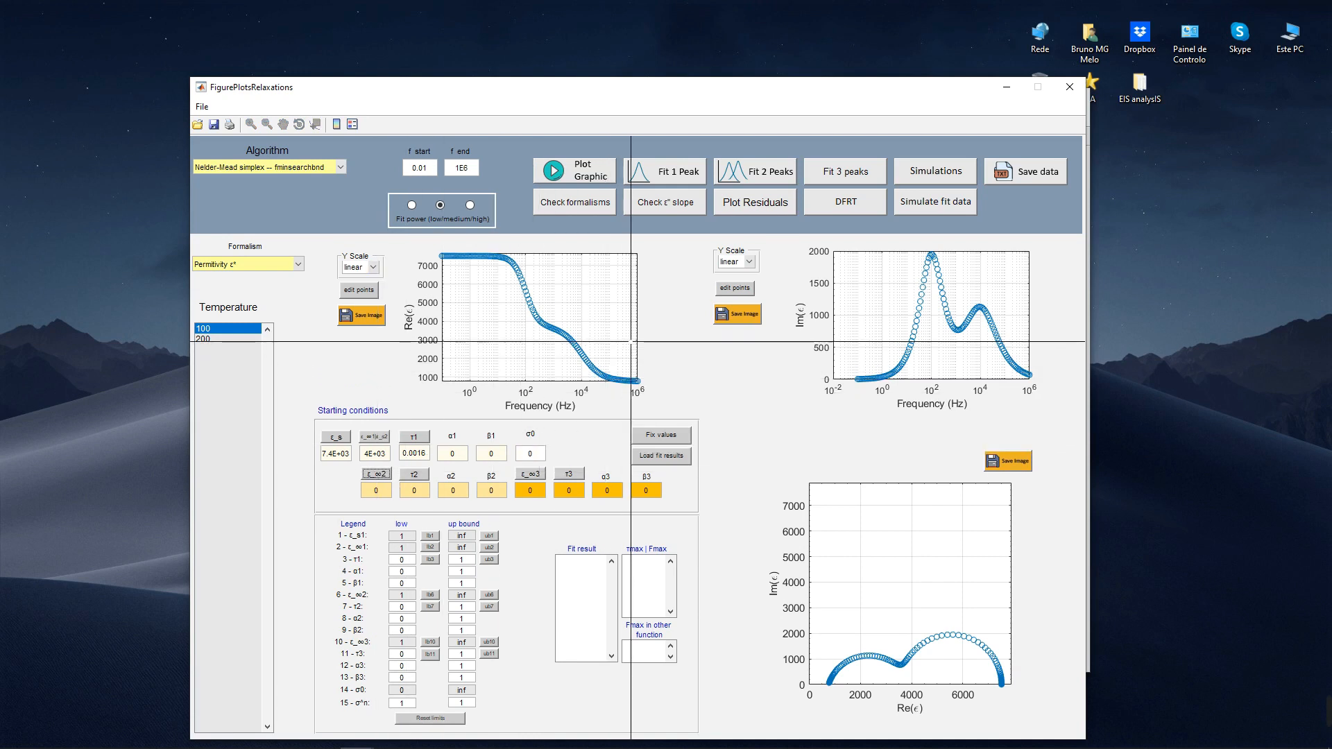
pyautogui.click(629, 378)
pyautogui.click(417, 474)
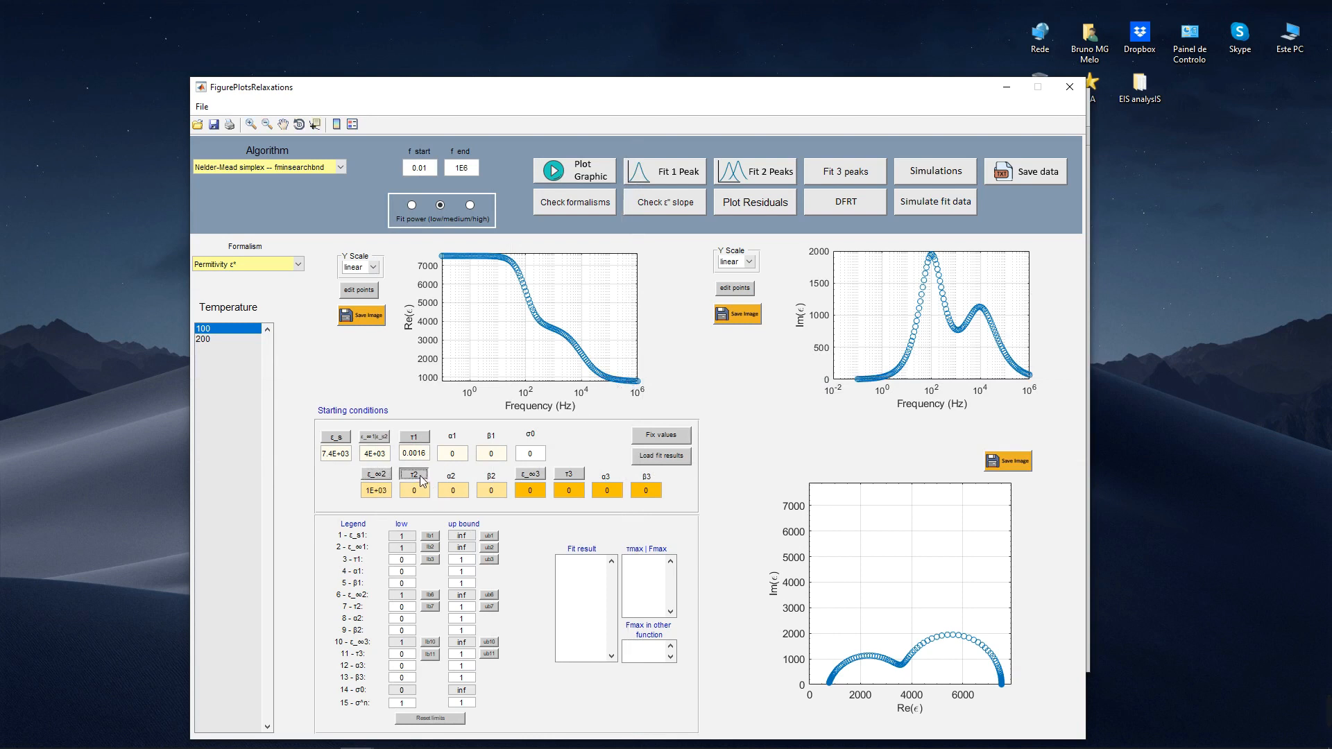
pyautogui.click(982, 337)
# Fit two peaks with low fit power and the Nelder-Mead simplex (fminsearchbnd) algorithm
pyautogui.click(412, 206)
pyautogui.click(322, 168)
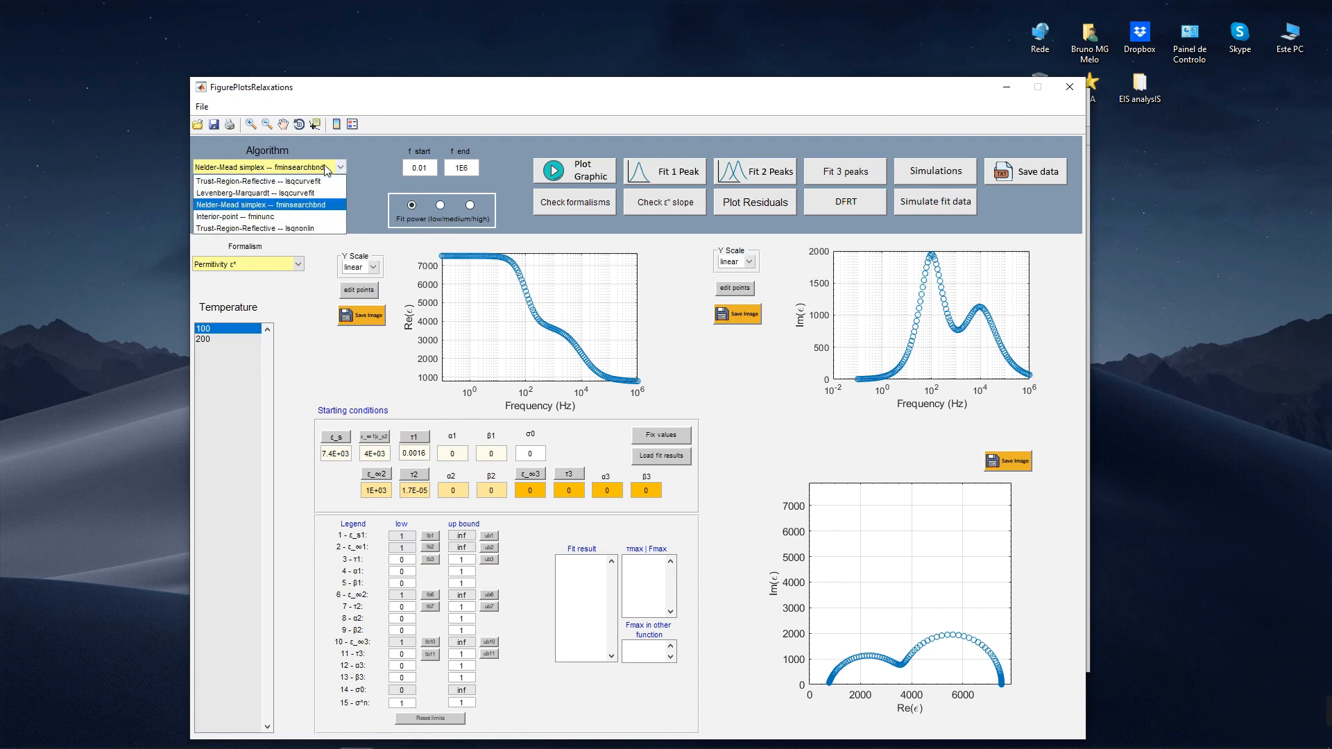
pyautogui.click(322, 209)
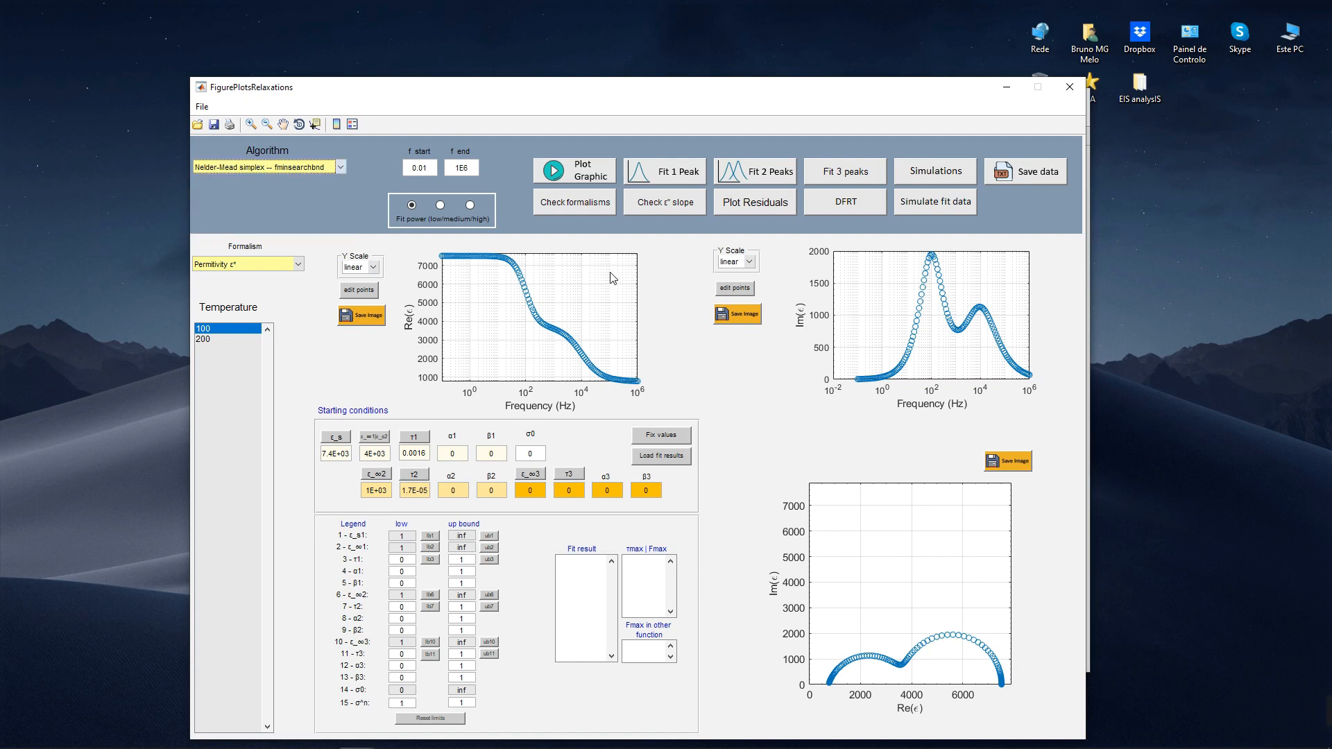
pyautogui.click(756, 173)
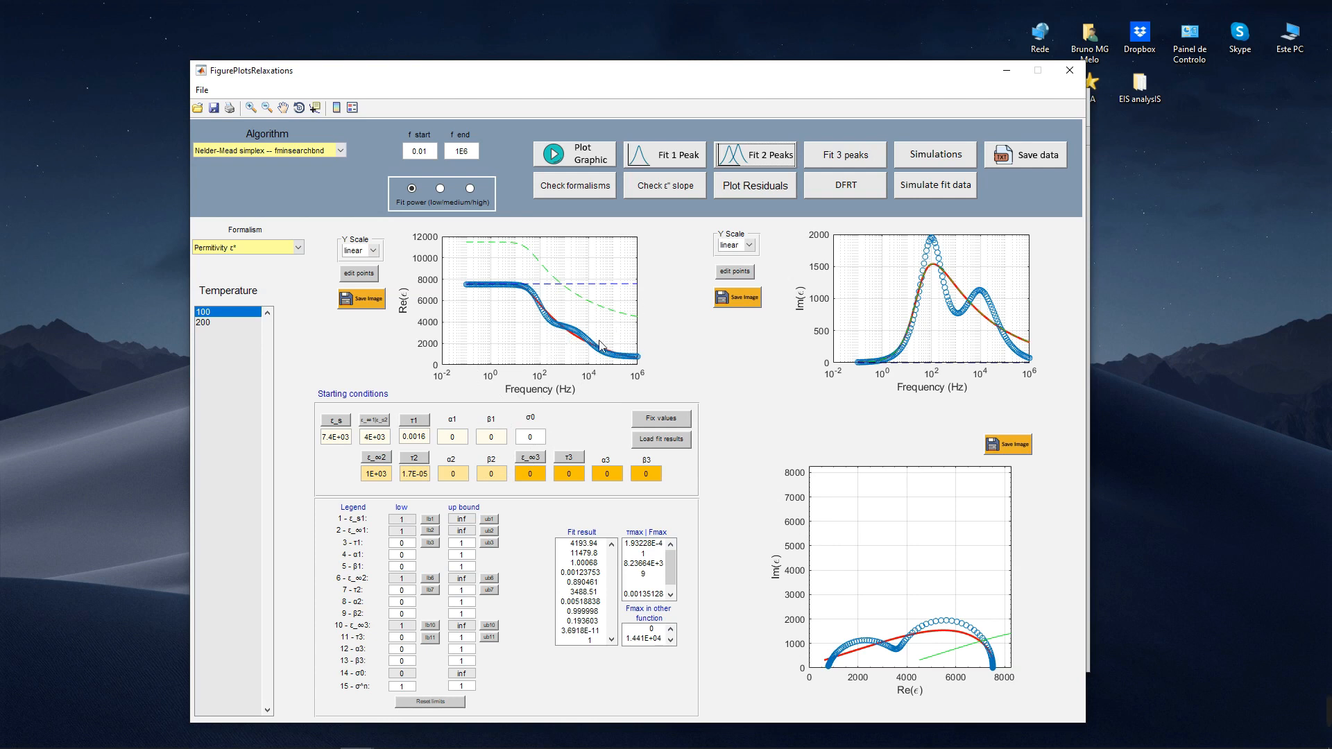
# Replot the data, bound ε_∞1 between 2.53E+03 and 5.11E+03 by picking on the Re(ε) plot, and refit two peaks
pyautogui.click(573, 160)
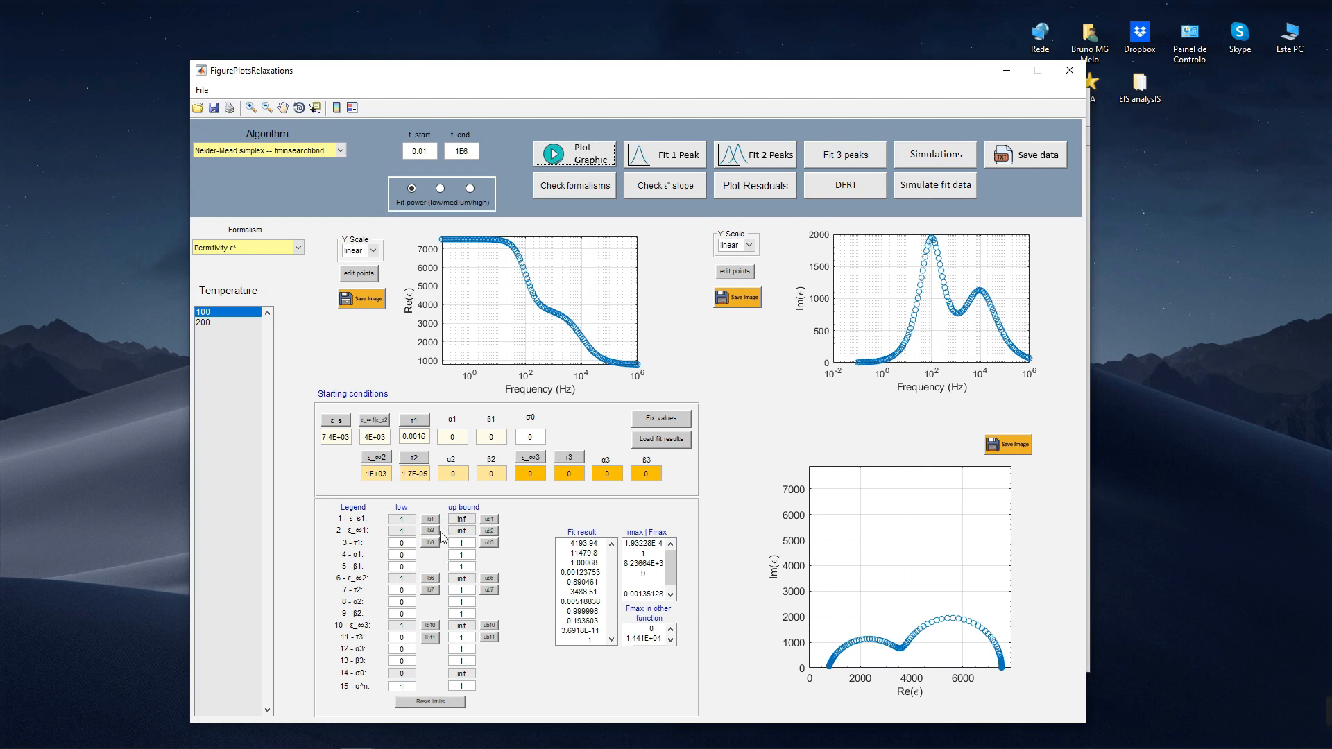
pyautogui.click(292, 151)
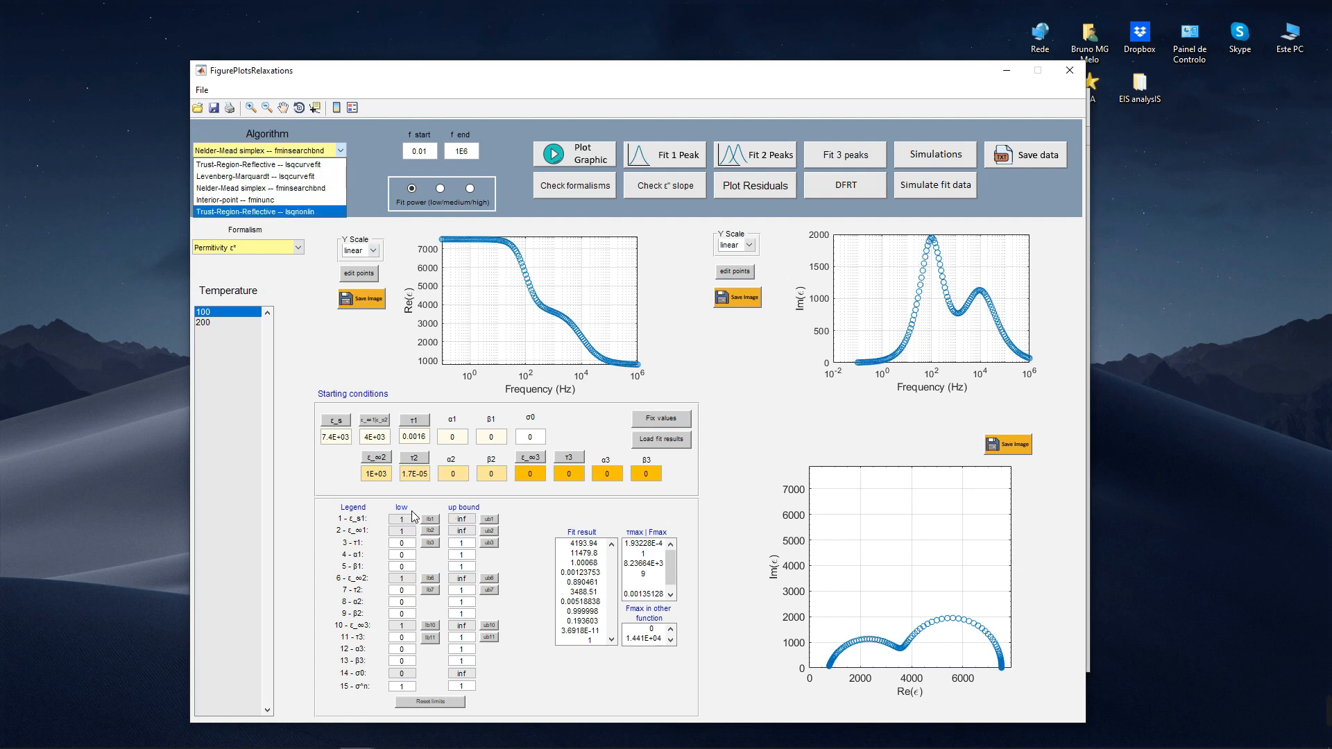
pyautogui.click(306, 190)
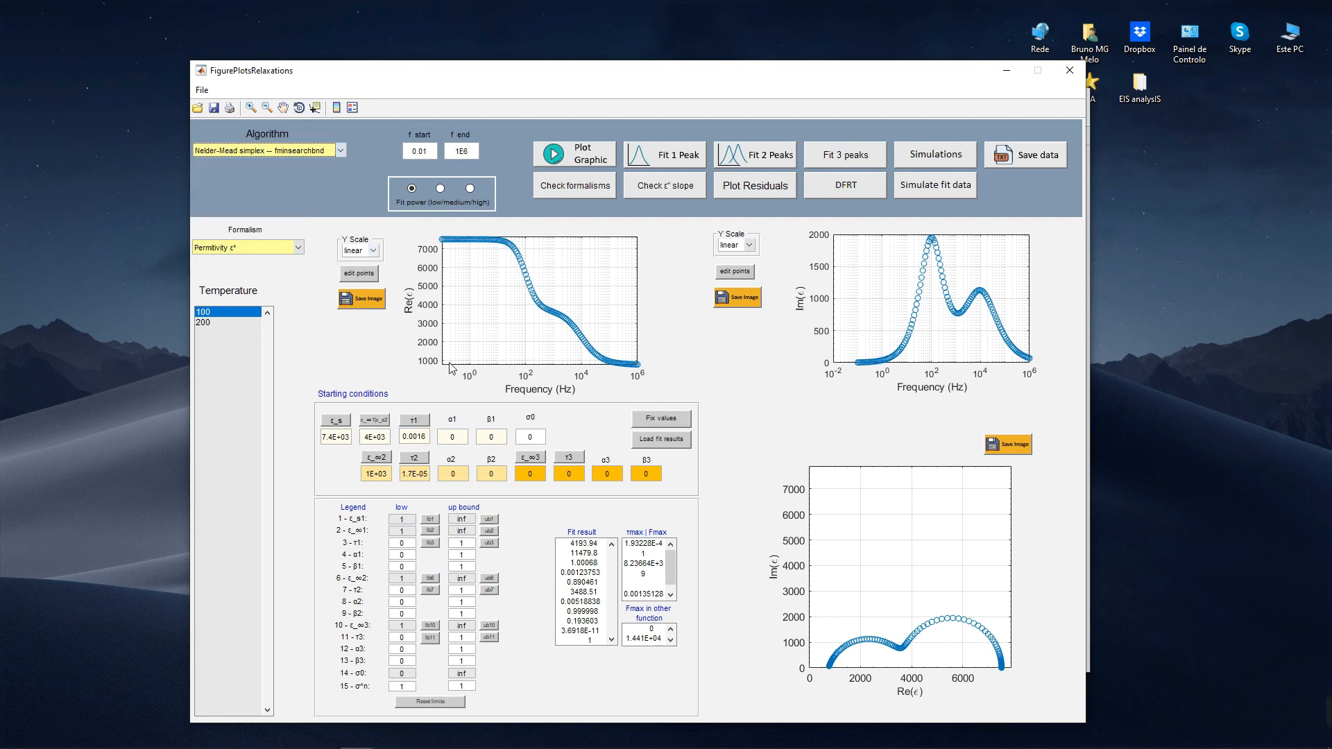
pyautogui.click(429, 530)
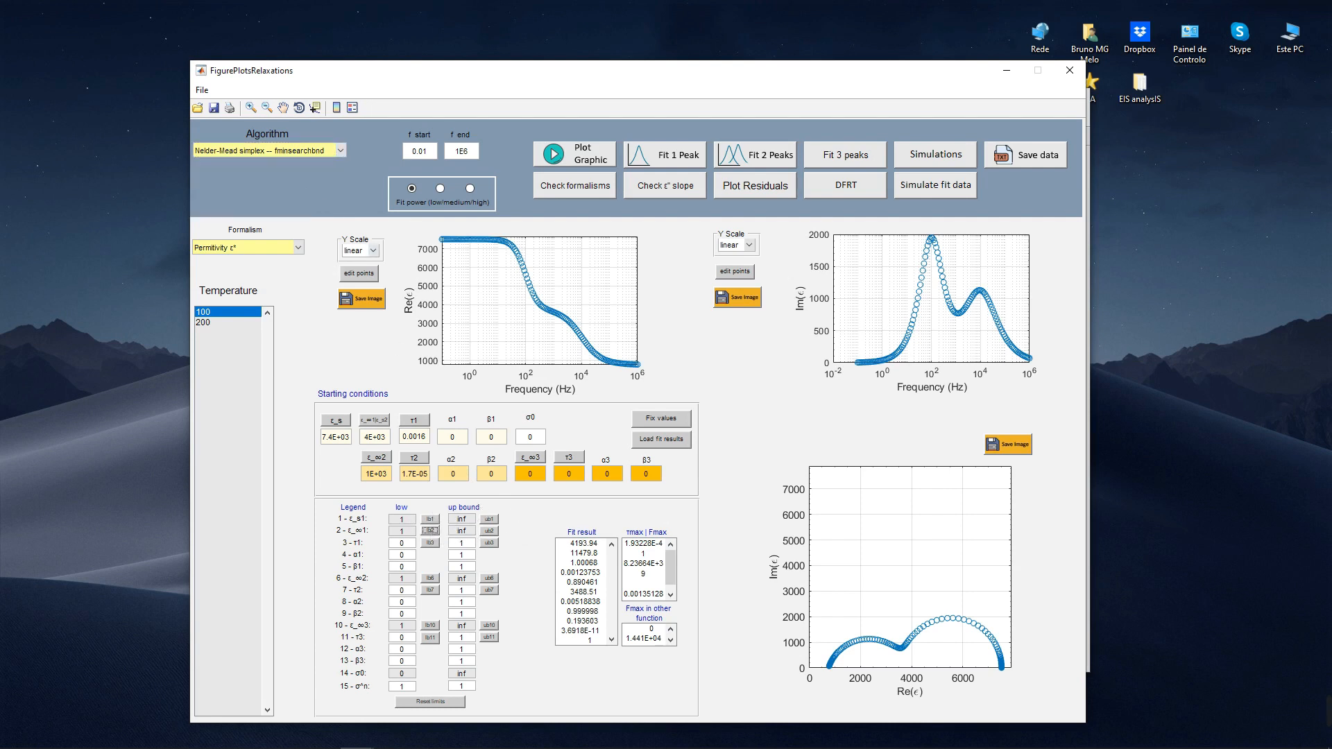
pyautogui.click(543, 333)
pyautogui.click(489, 531)
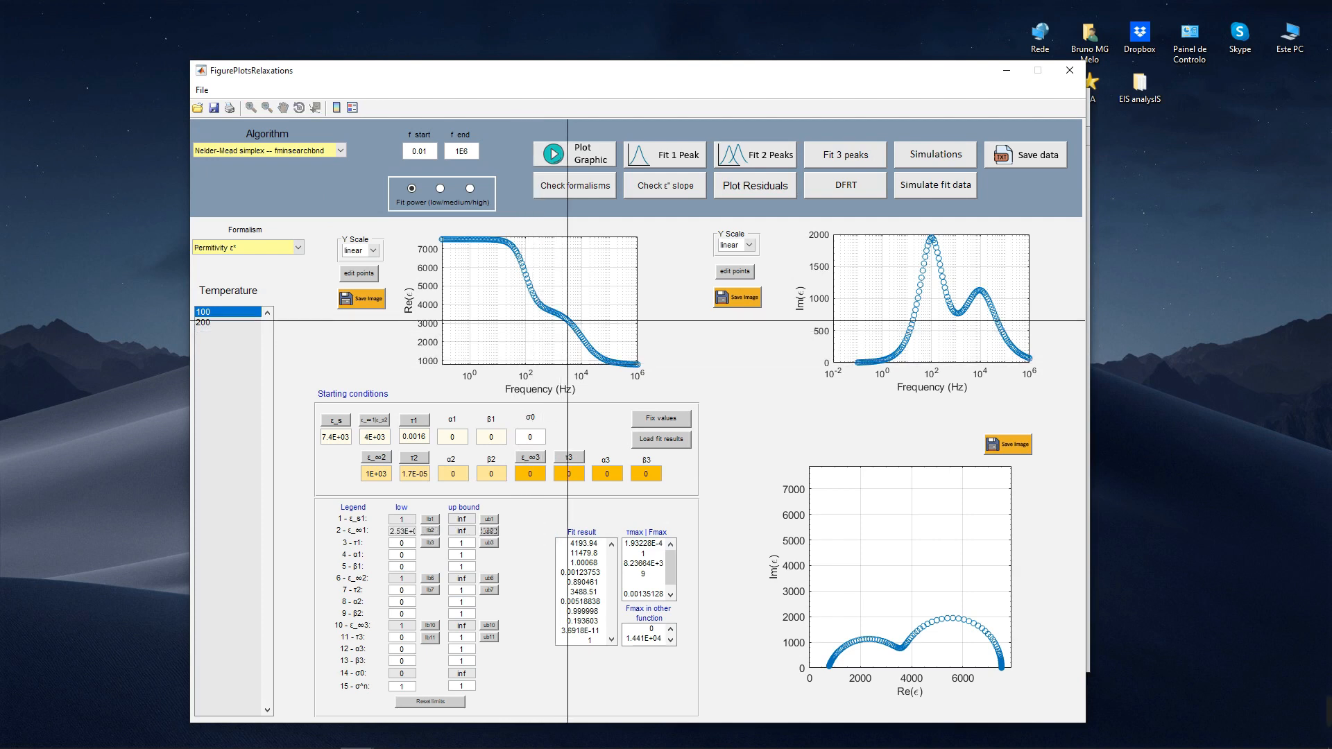
pyautogui.click(568, 285)
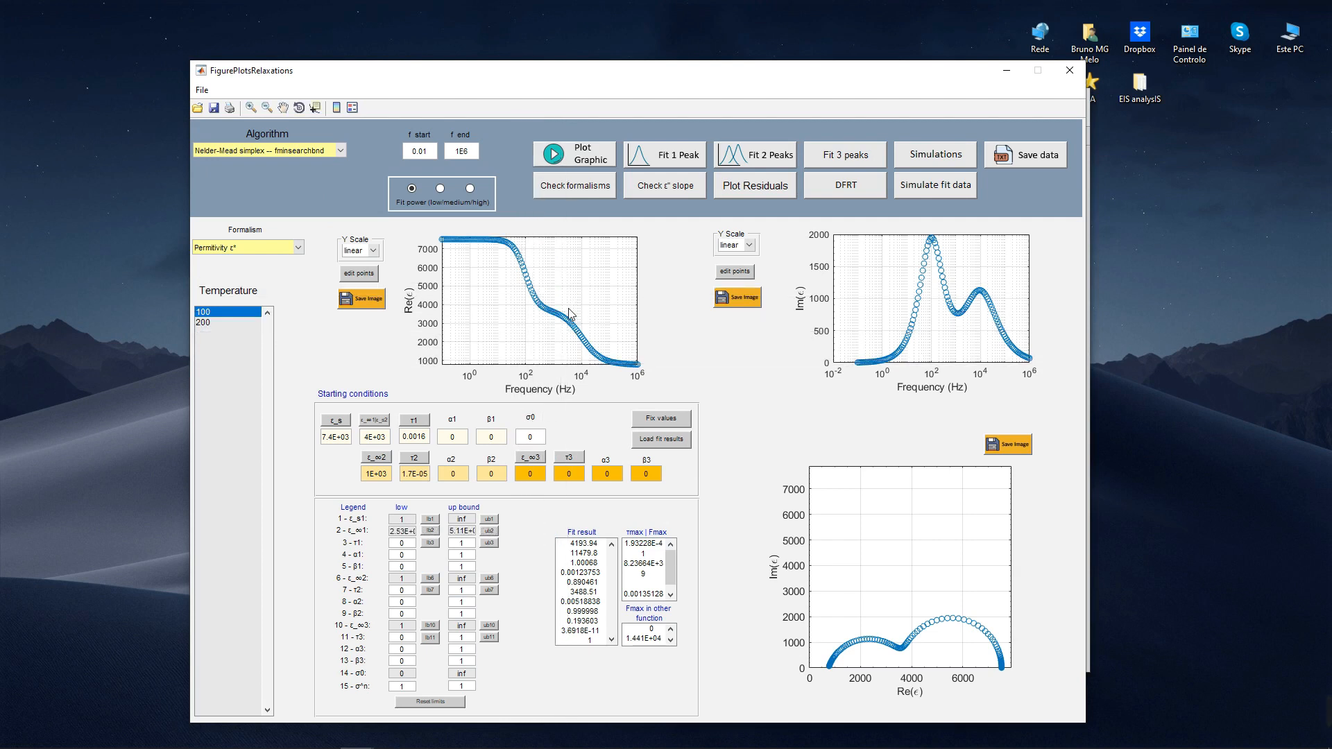
pyautogui.click(750, 157)
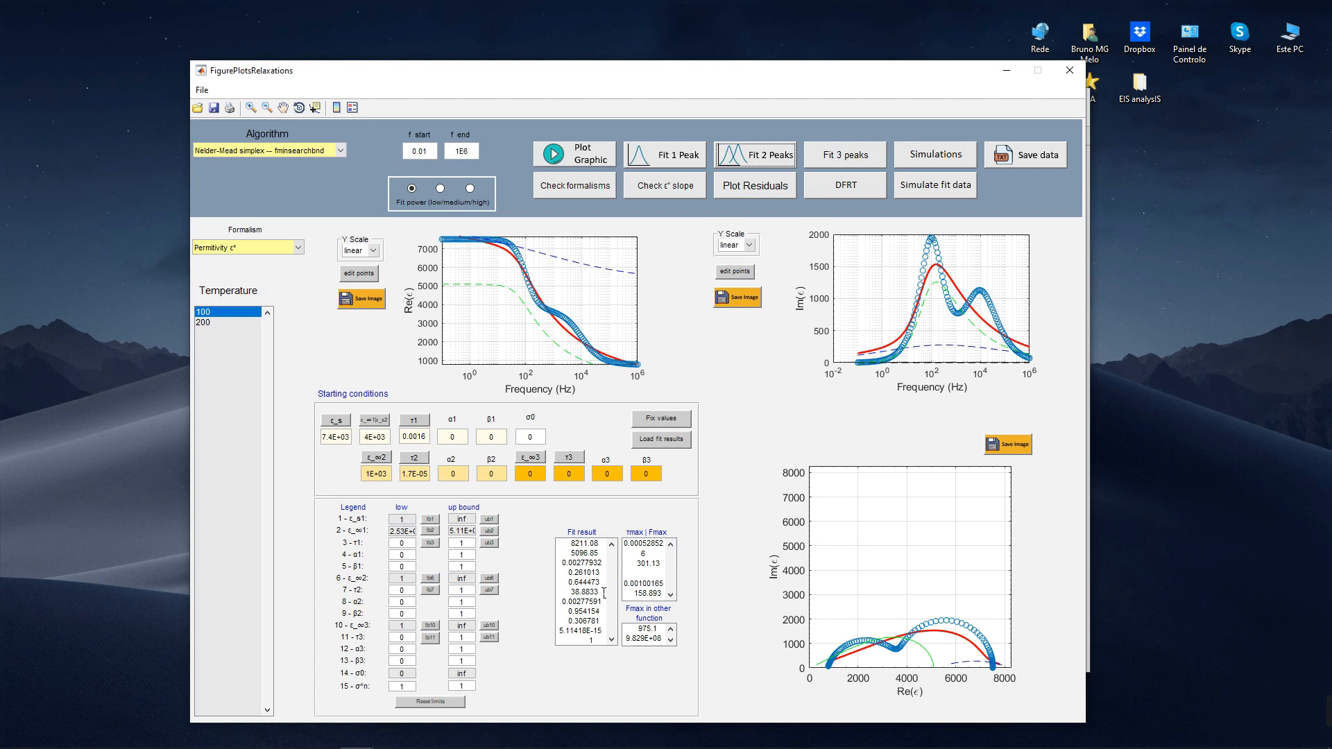
# Refit two peaks with lower bounds of 0.4 for α1, β1, α2 and β2, and load the fit results as starting conditions
pyautogui.moveTo(602, 573); pyautogui.dragTo(575, 573)
pyautogui.click(412, 555)
pyautogui.click(416, 613)
pyautogui.write('.4')
pyautogui.click(759, 161)
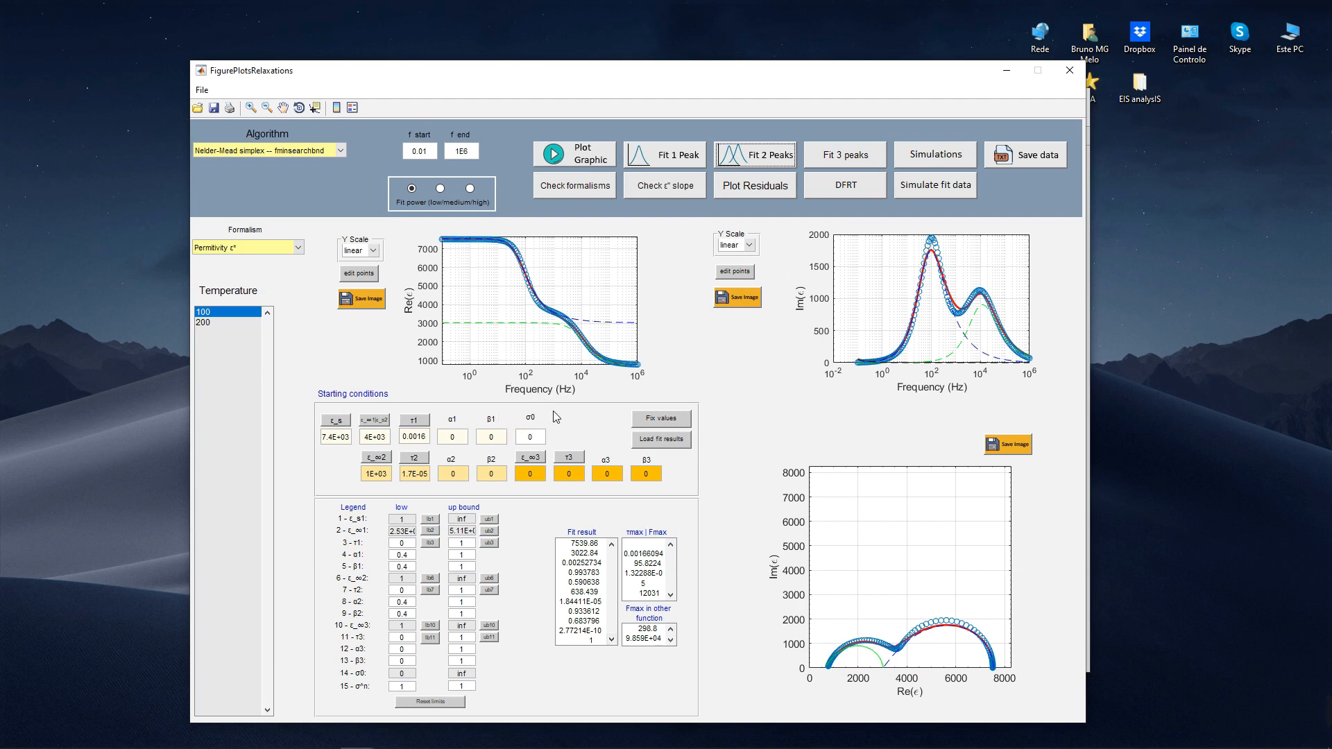
pyautogui.click(657, 440)
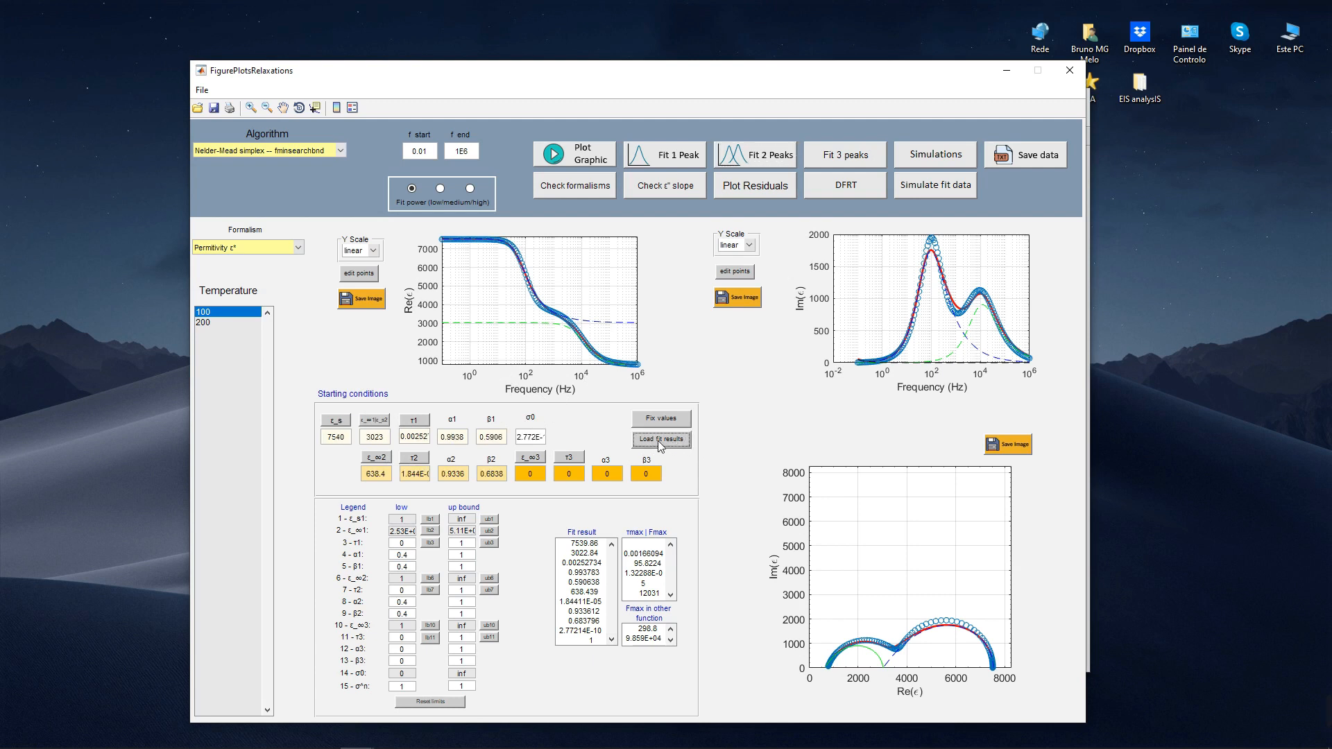
# Refit two peaks from the loaded starting values and check the fit's residual plot and histograms, closing both figures
pyautogui.click(761, 160)
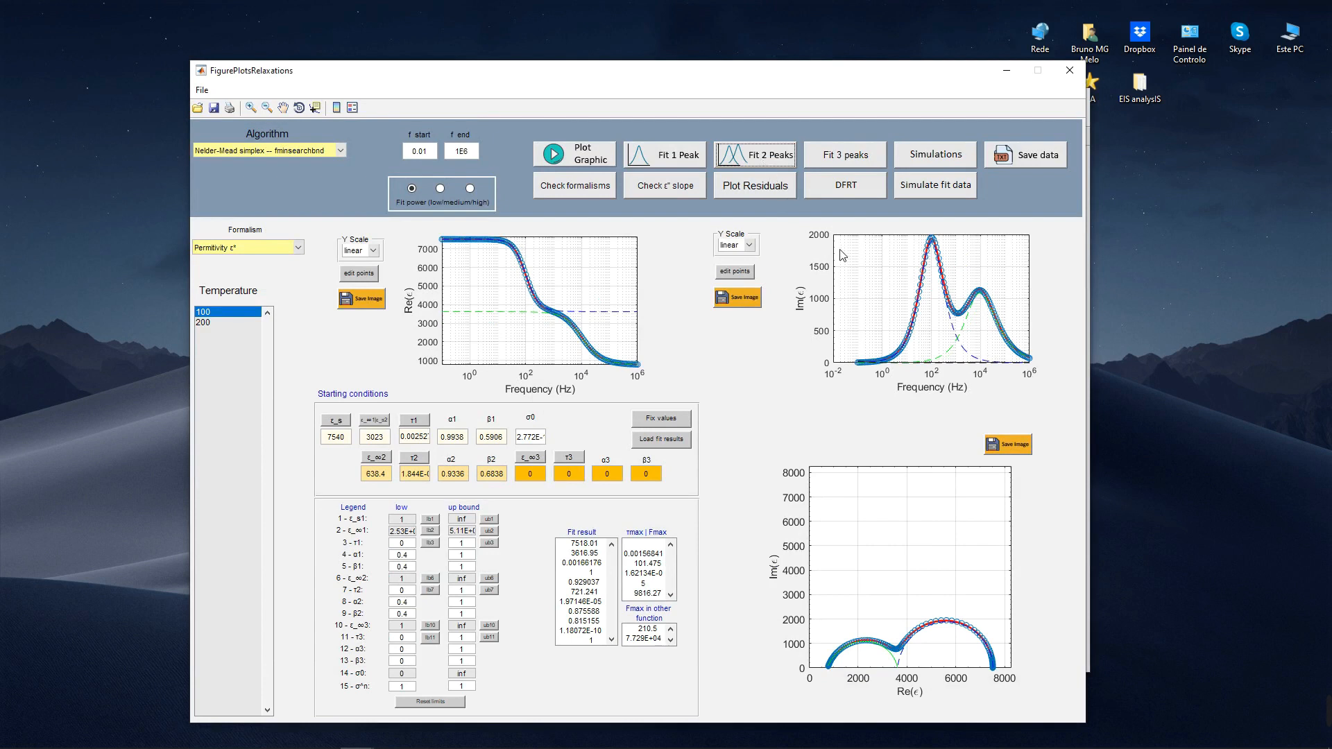
pyautogui.click(764, 186)
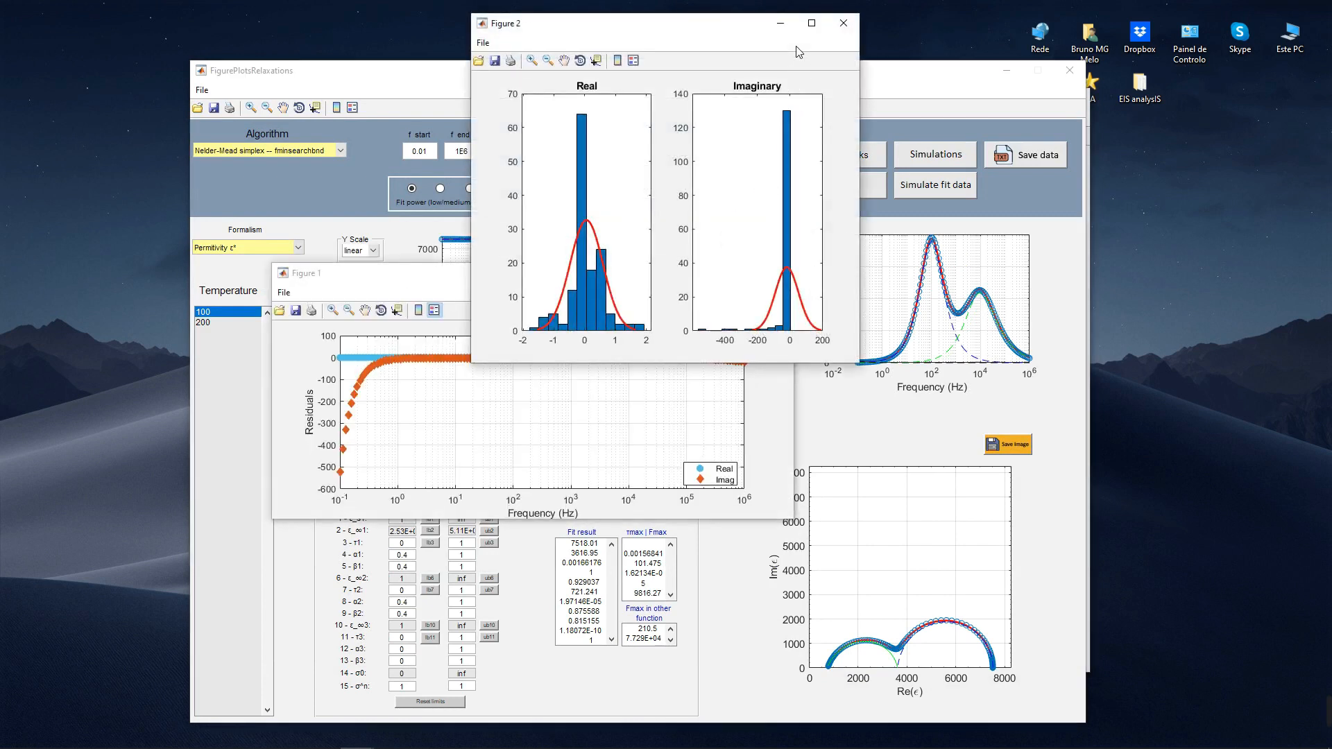
pyautogui.click(844, 25)
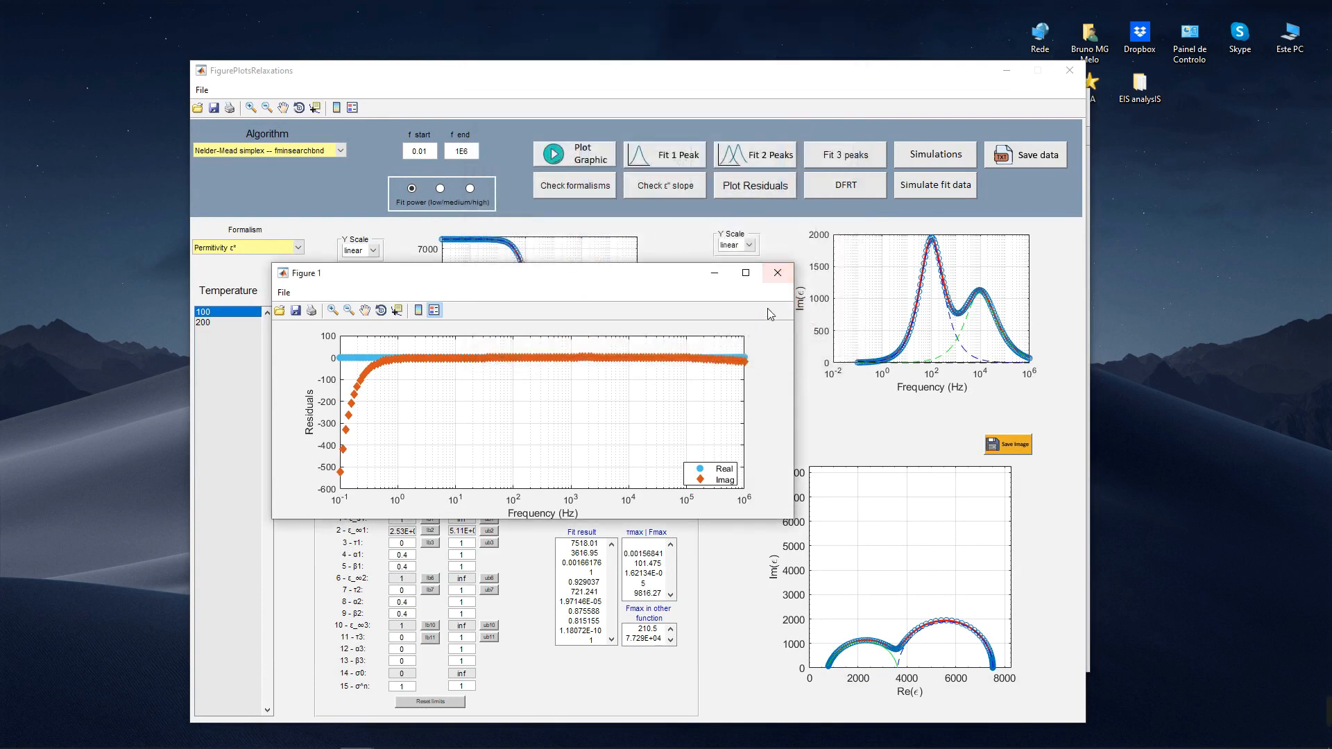
pyautogui.click(784, 274)
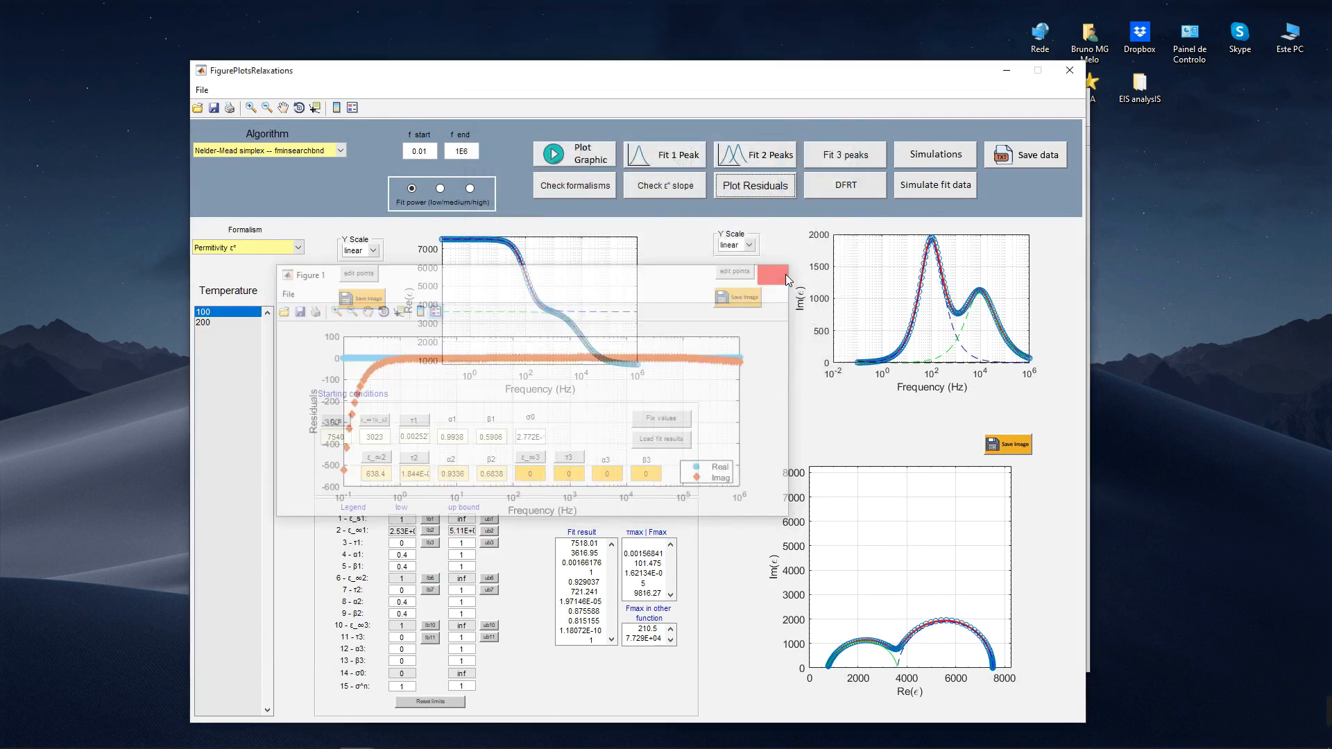
# Refit two peaks with the Trust-Region-Reflective (lsqcurvefit) algorithm and check the residual plot and histograms
pyautogui.click(322, 152)
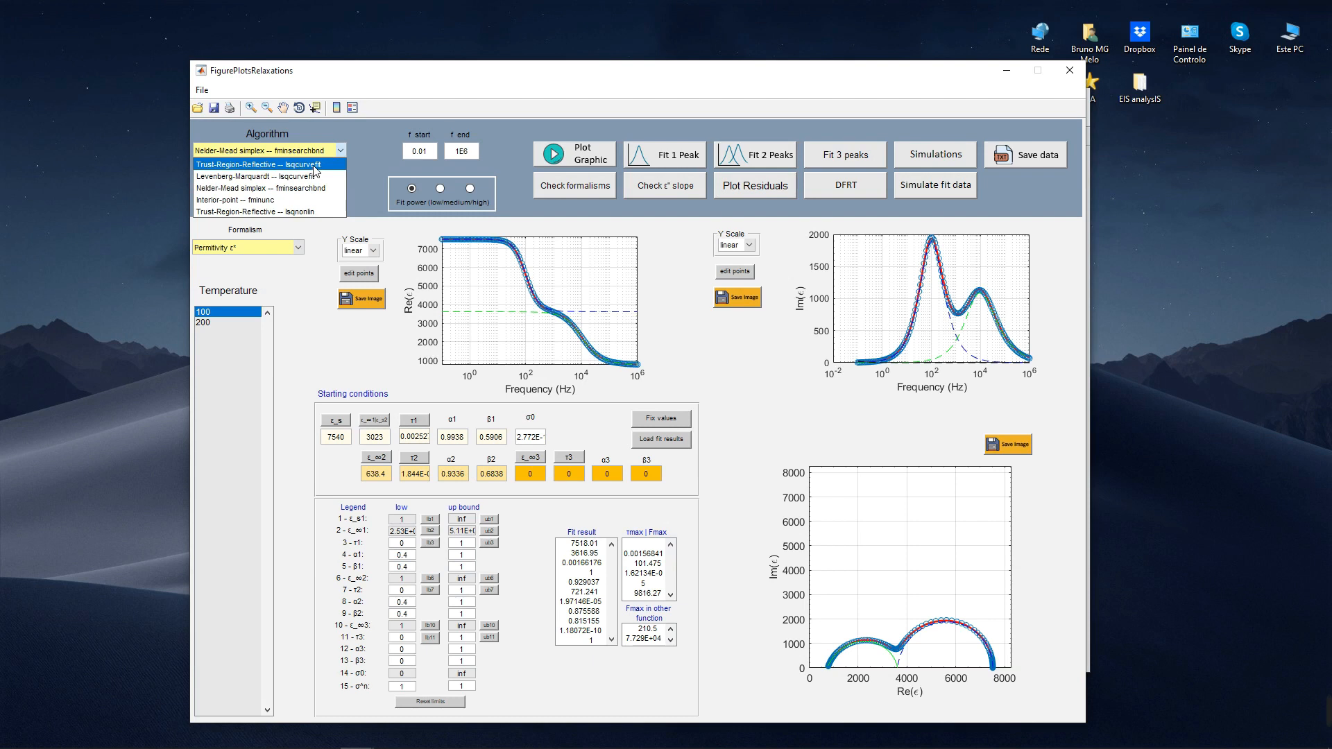
pyautogui.click(313, 165)
pyautogui.click(748, 157)
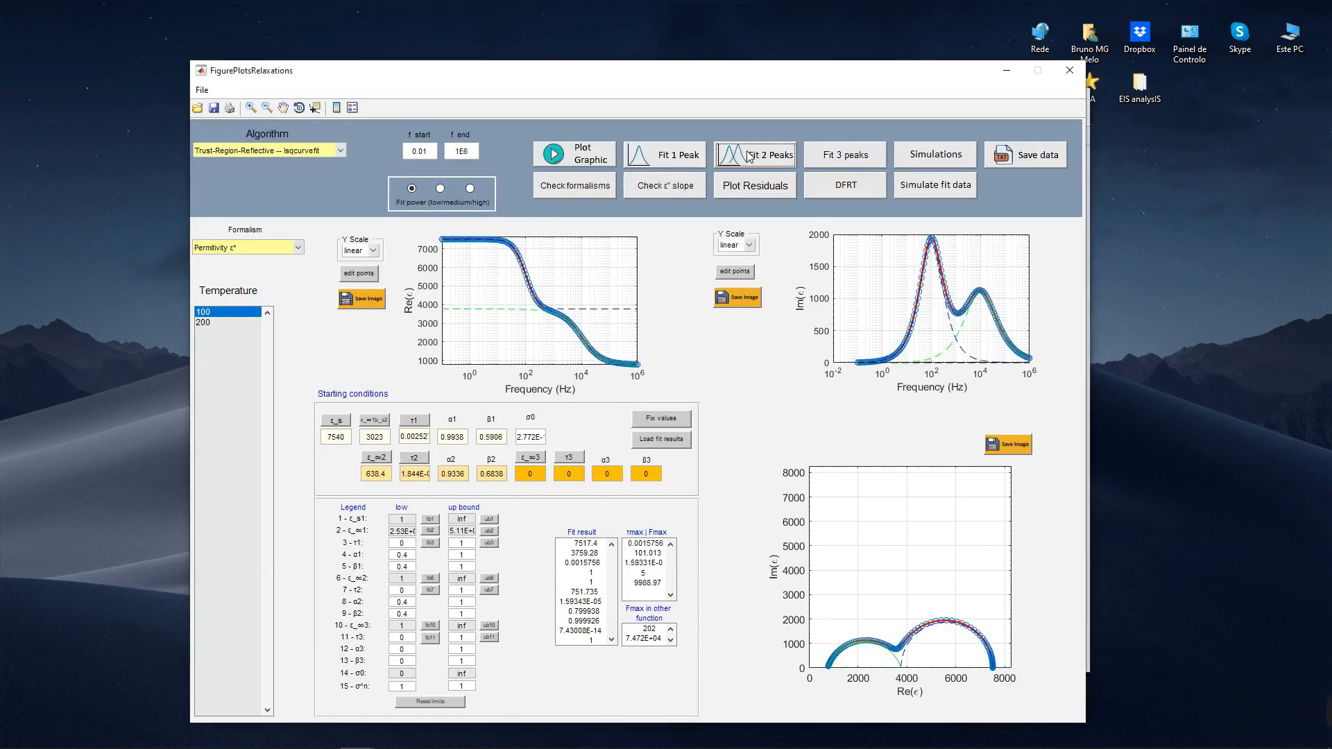
pyautogui.click(767, 186)
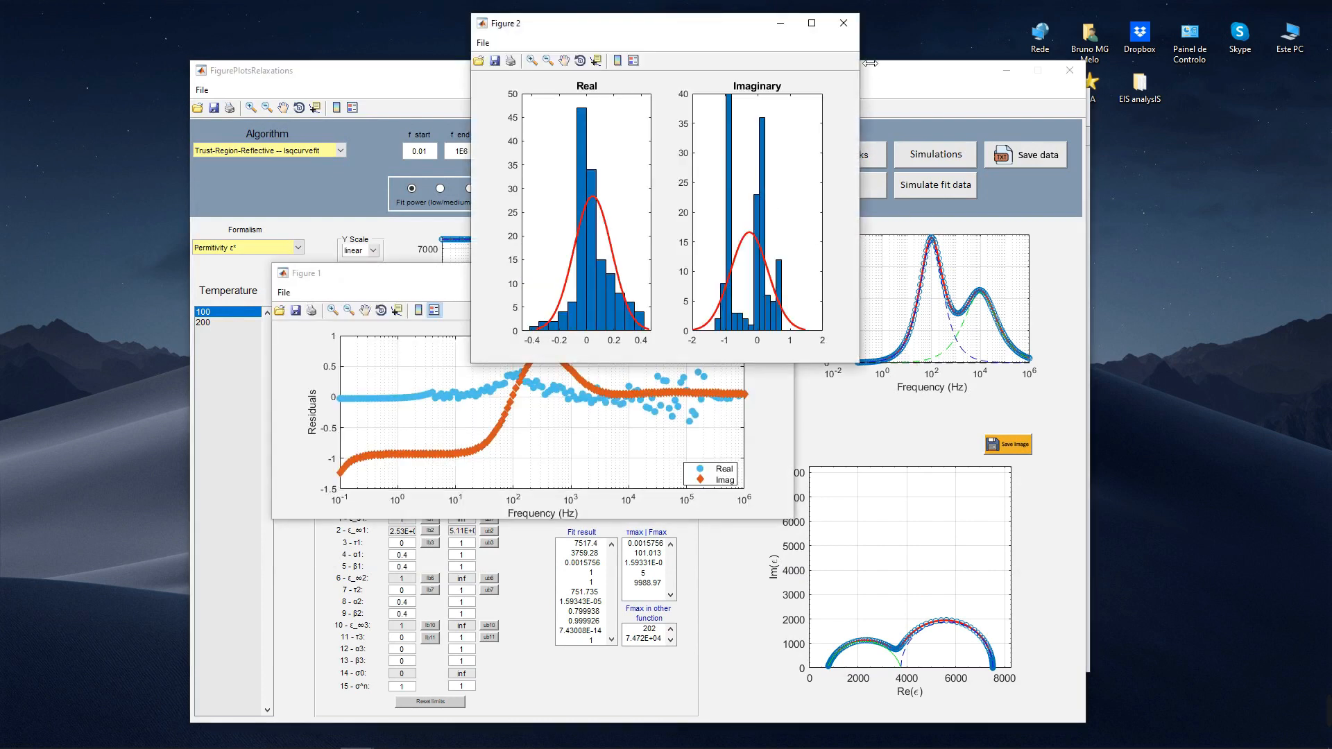
pyautogui.click(844, 23)
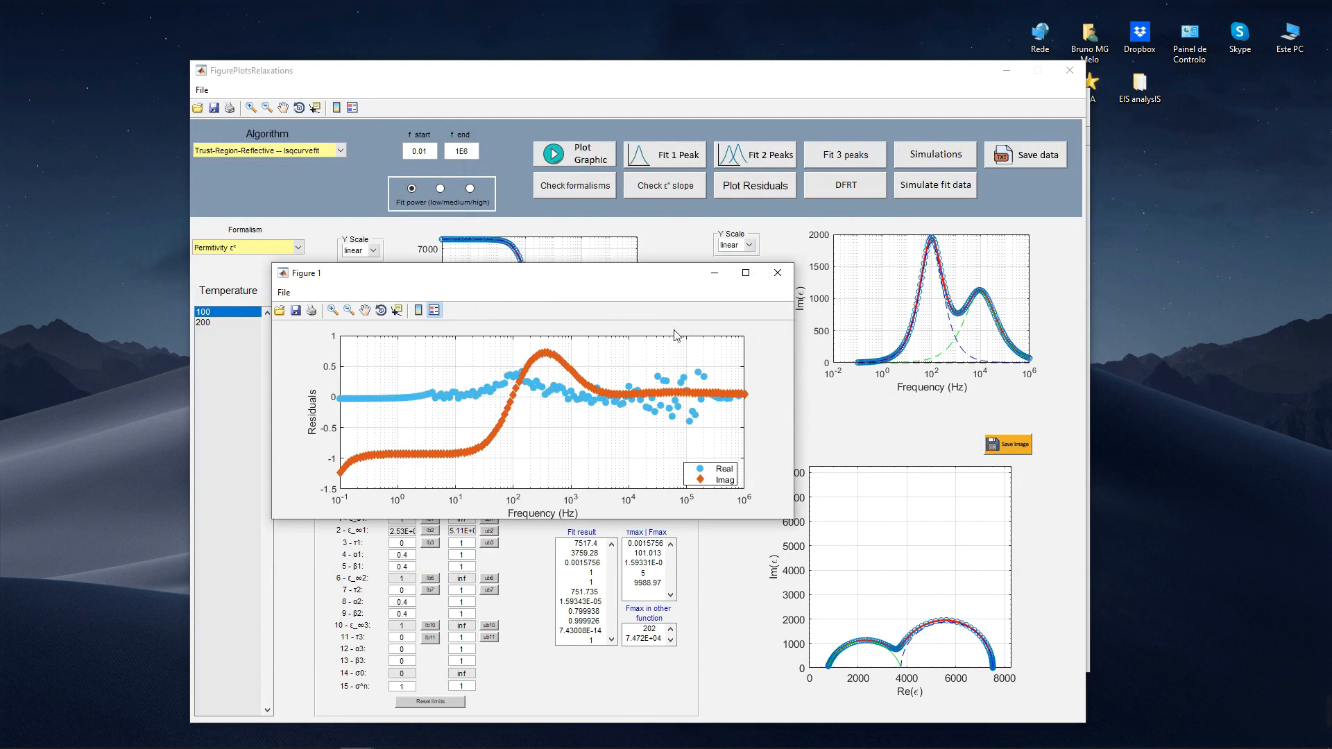
pyautogui.click(779, 275)
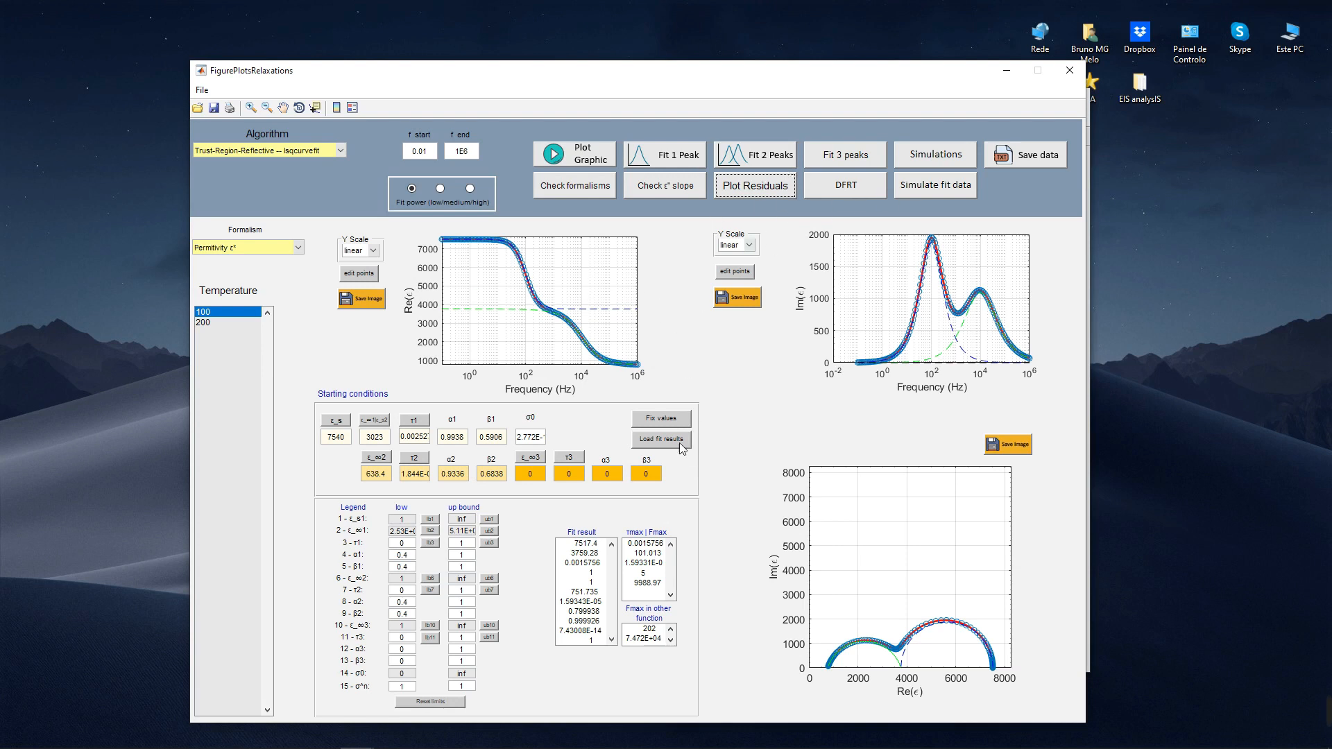
# Switch the formalism to Modulus M* and plot the data
pyautogui.click(263, 250)
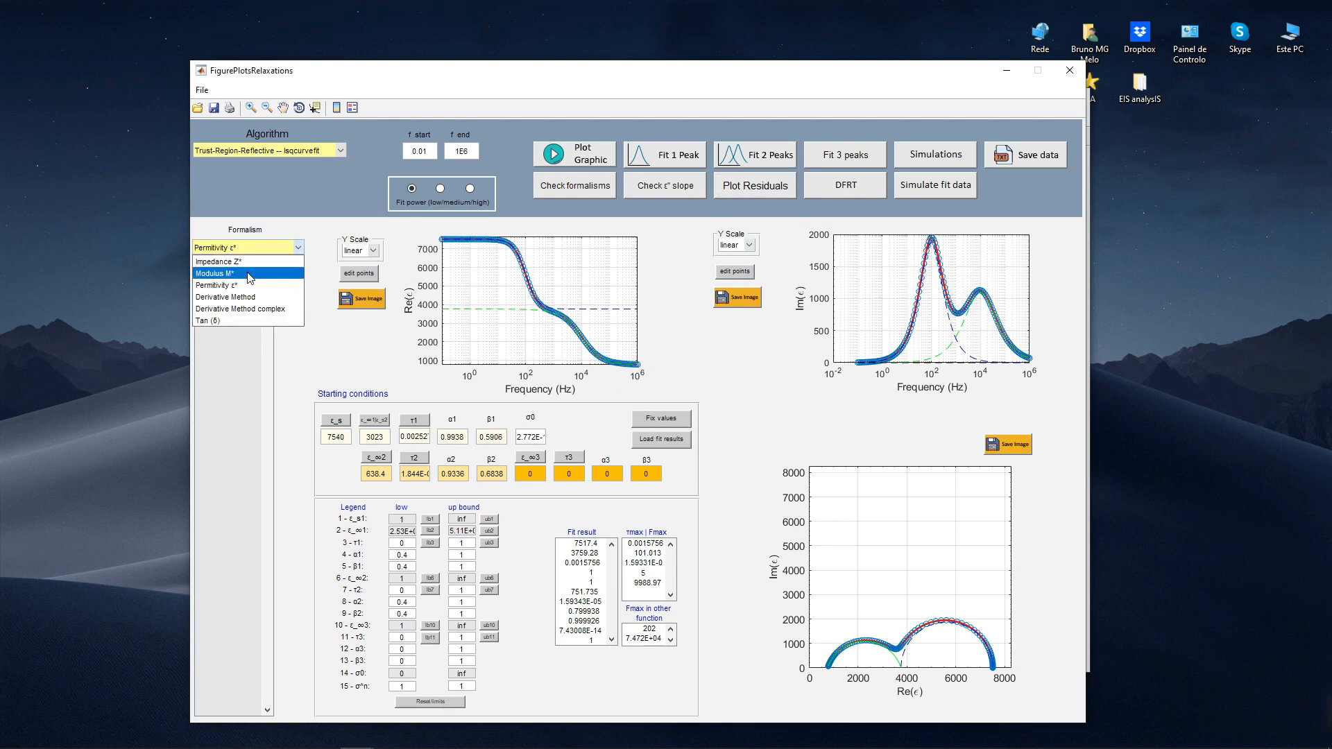
pyautogui.click(276, 267)
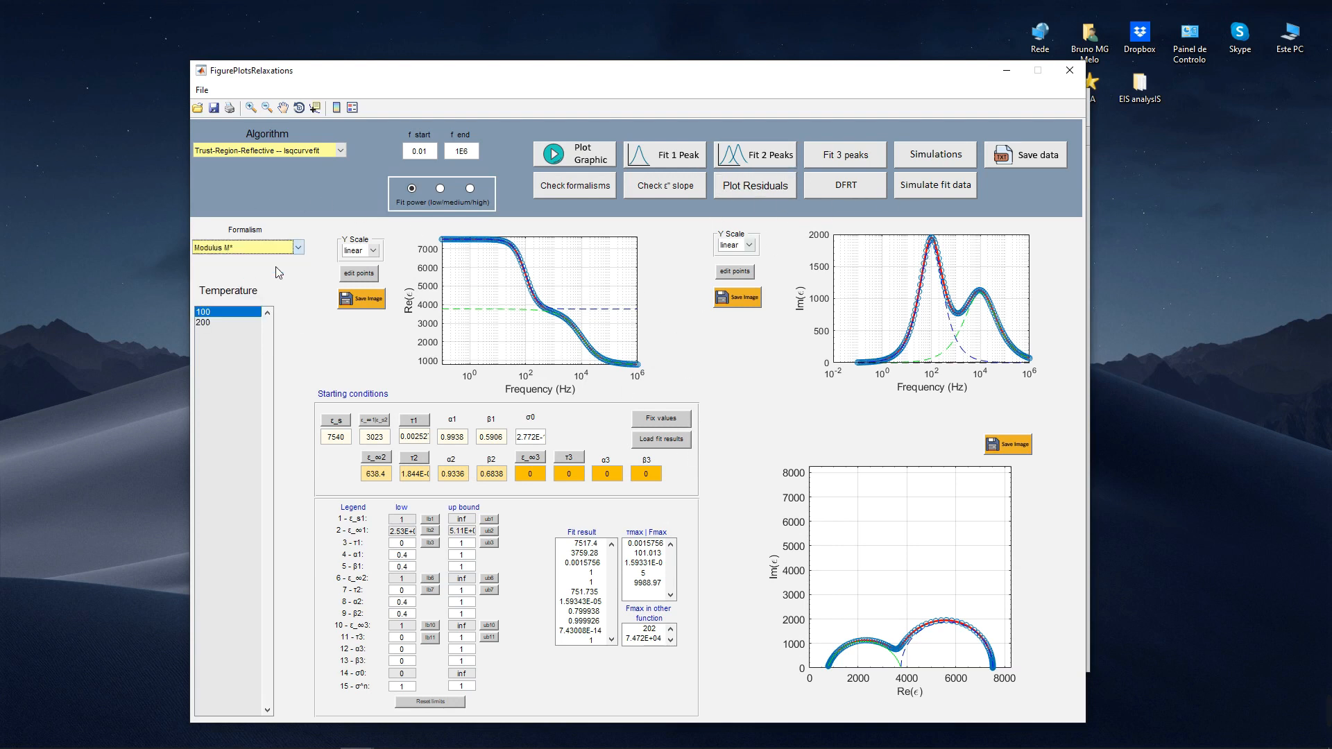
pyautogui.click(582, 154)
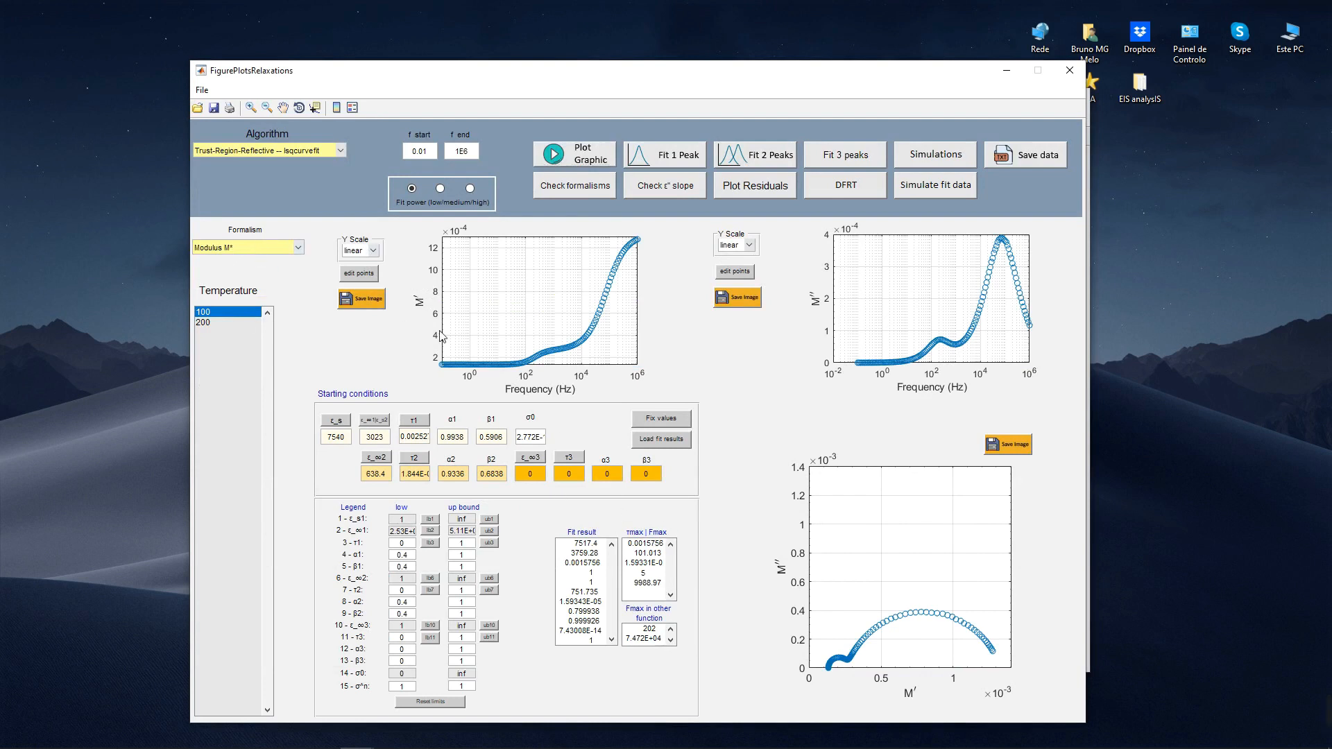
# Return the formalism to Permittivity ε*, replot the data and refit two peaks
pyautogui.click(281, 247)
pyautogui.click(265, 285)
pyautogui.click(605, 158)
pyautogui.click(769, 156)
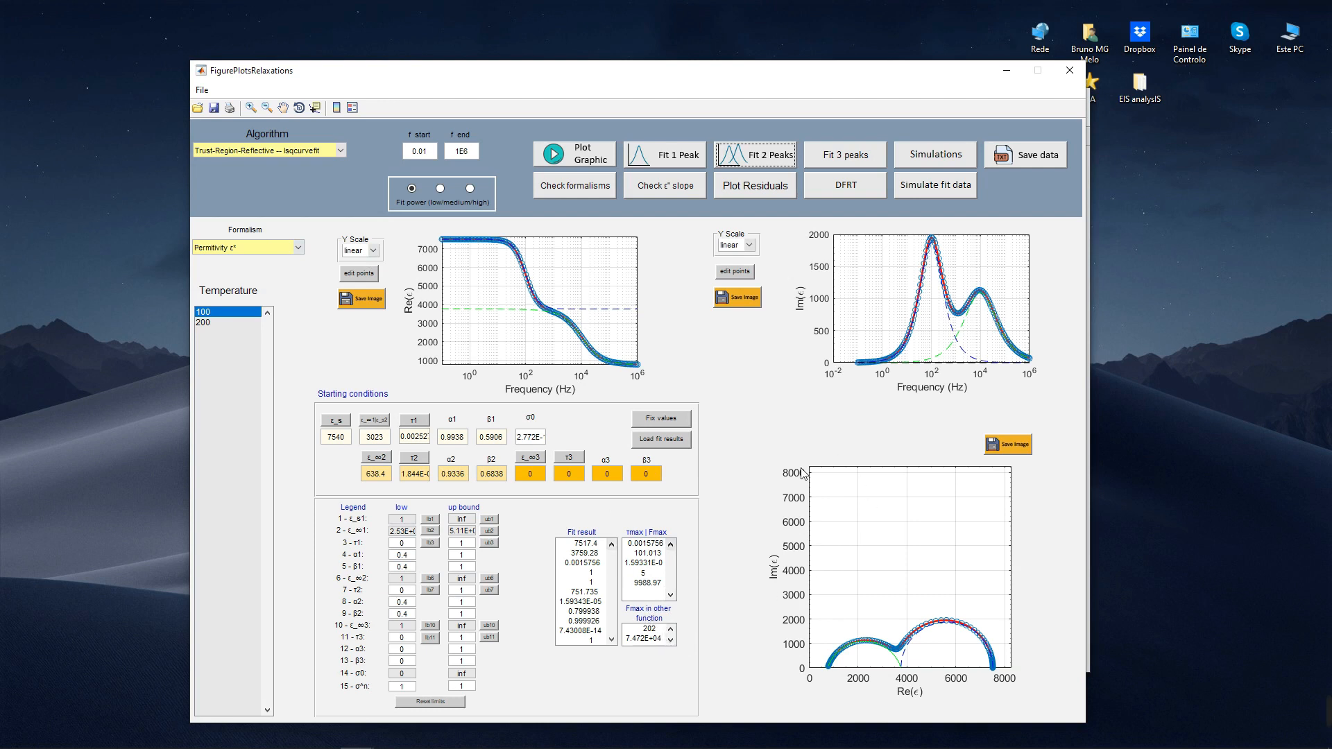
# Set the formalism to Modulus M* again and replot the data at temperature 100
pyautogui.click(256, 254)
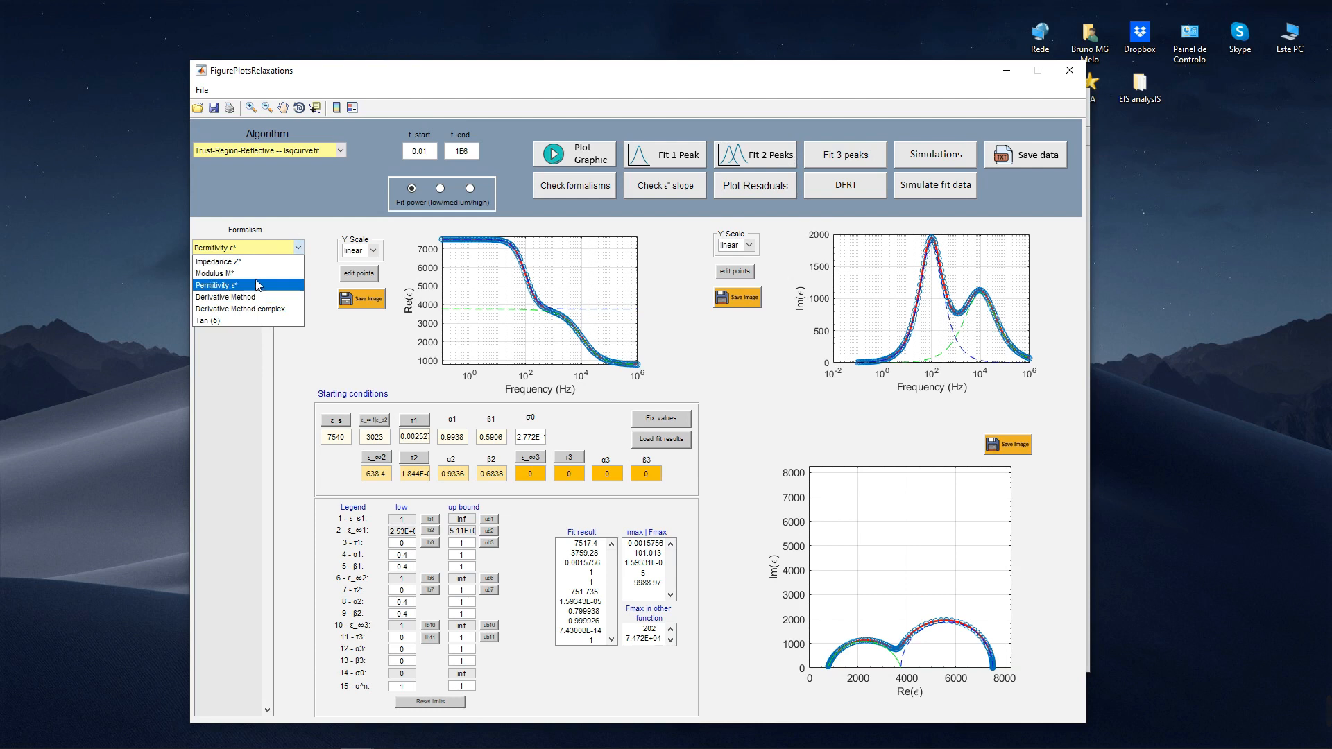
pyautogui.click(260, 279)
pyautogui.click(573, 158)
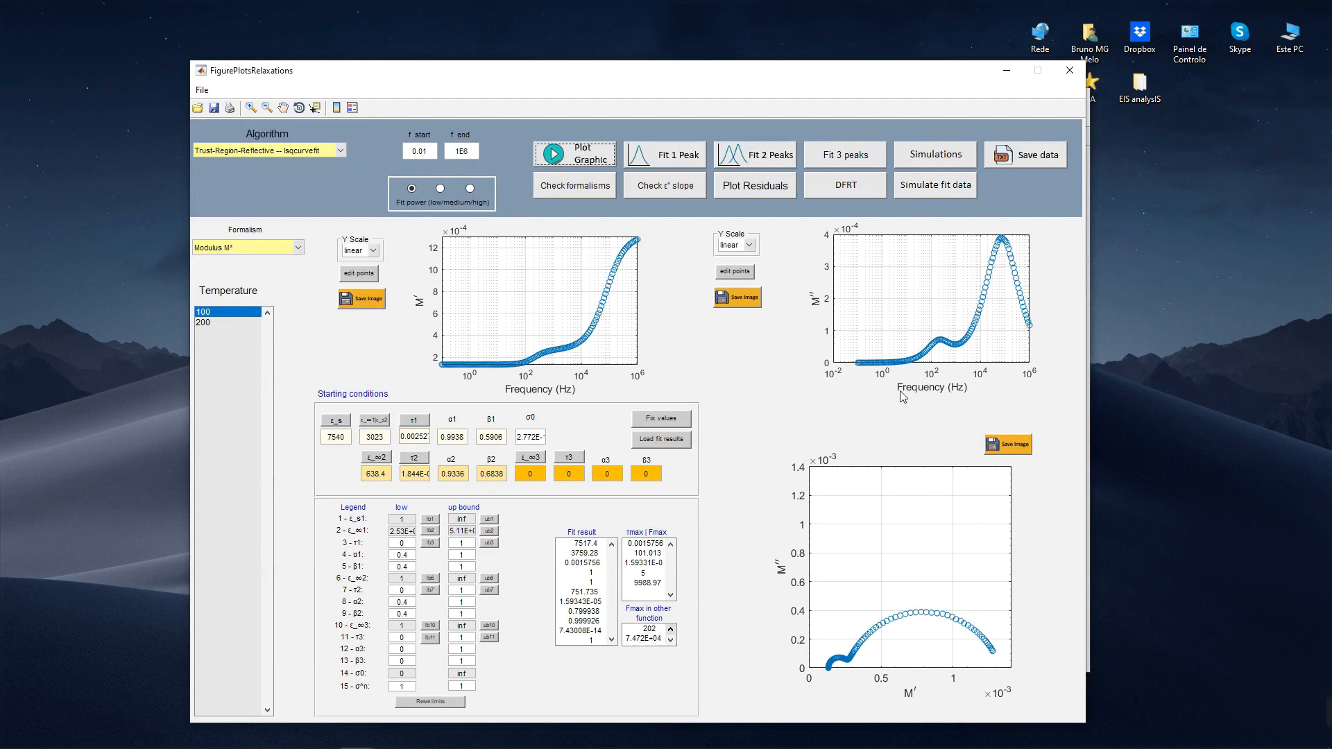
# Open the M″ plot in a separate figure, read both peaks with the data cursor, and close the figure
pyautogui.click(739, 299)
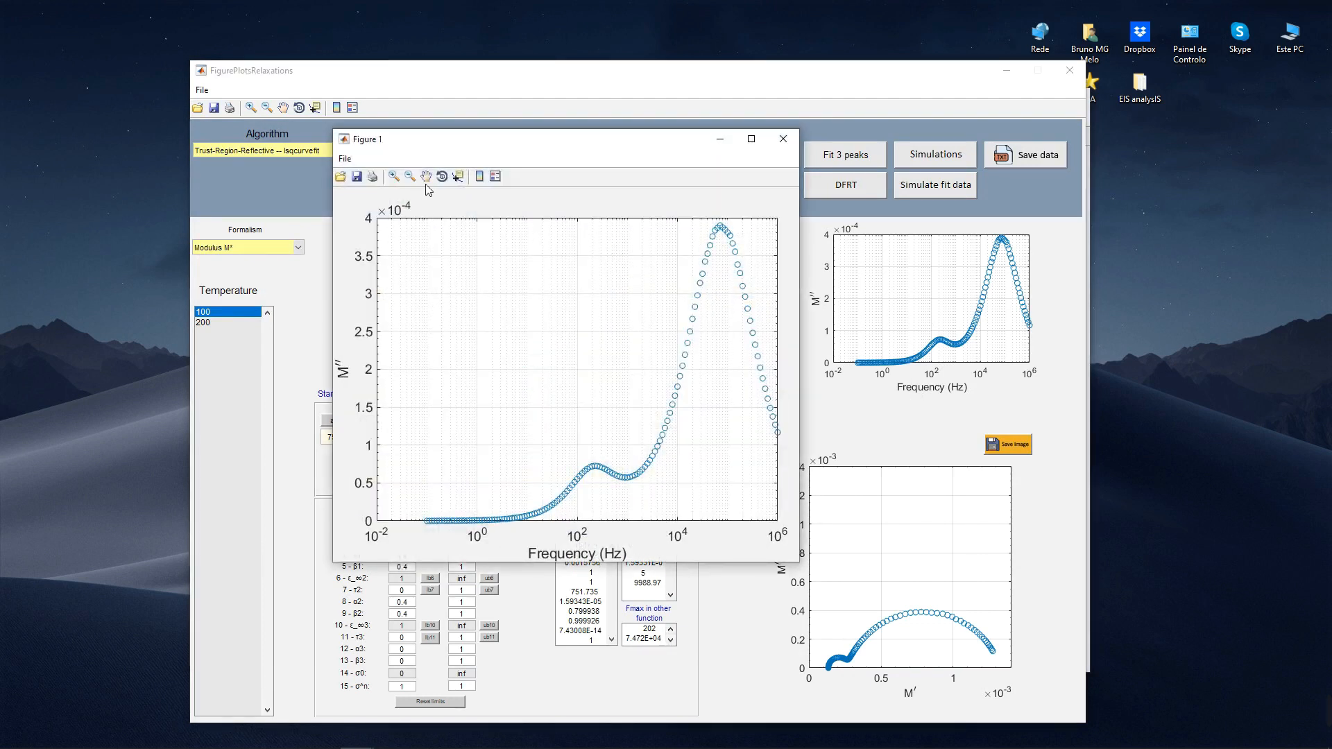
pyautogui.moveTo(465, 143); pyautogui.dragTo(592, 132)
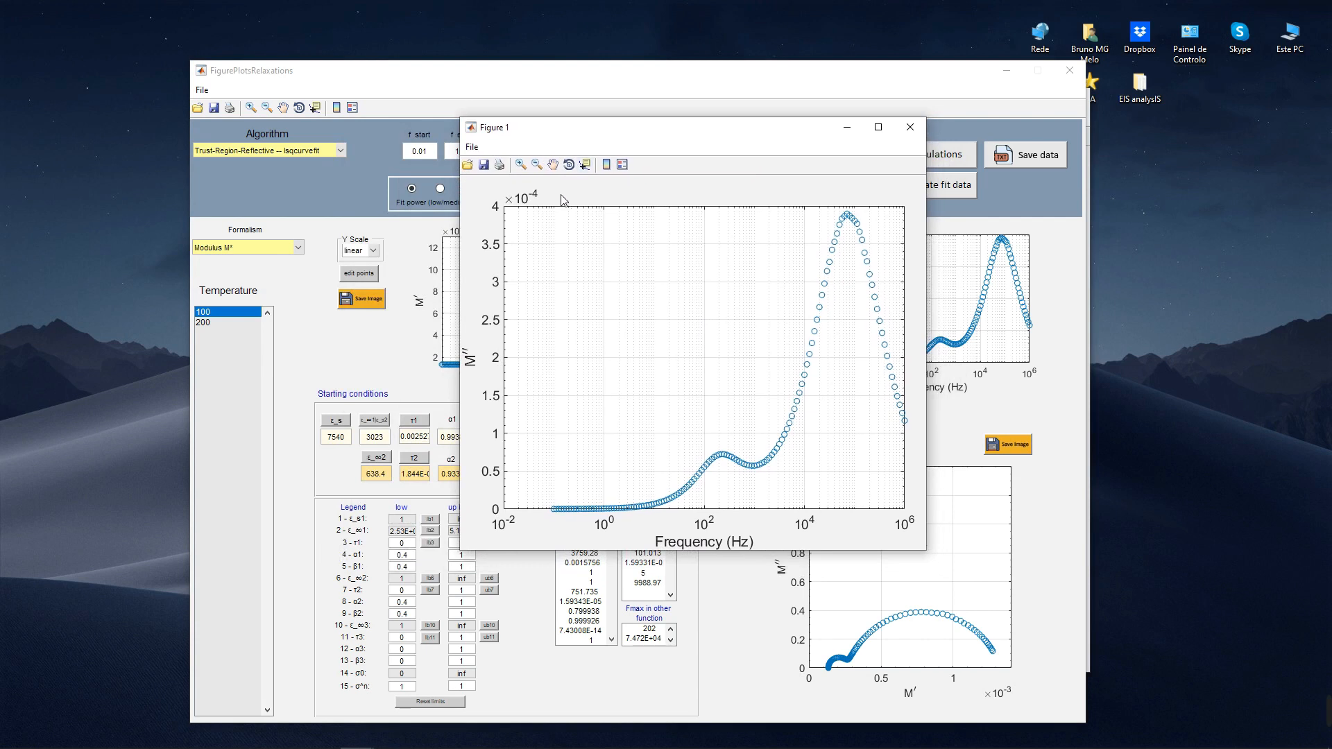
pyautogui.click(585, 165)
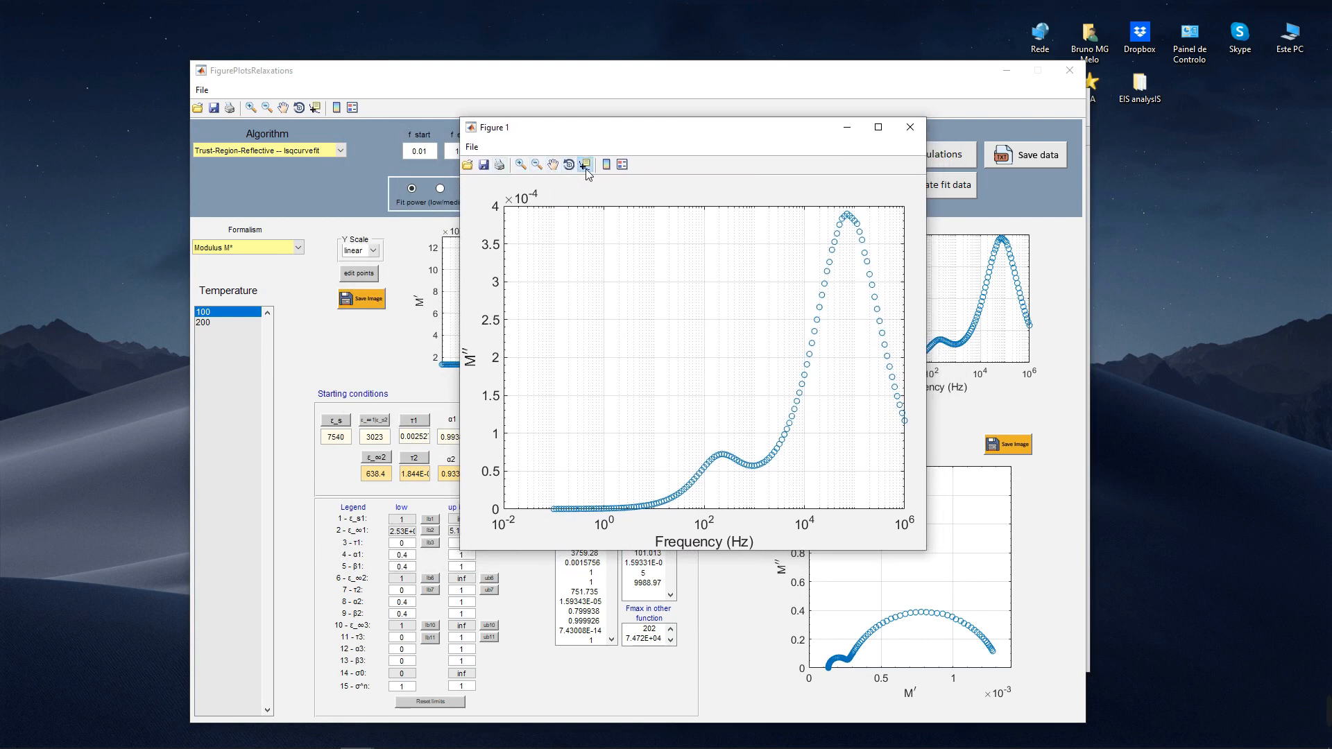
pyautogui.click(725, 466)
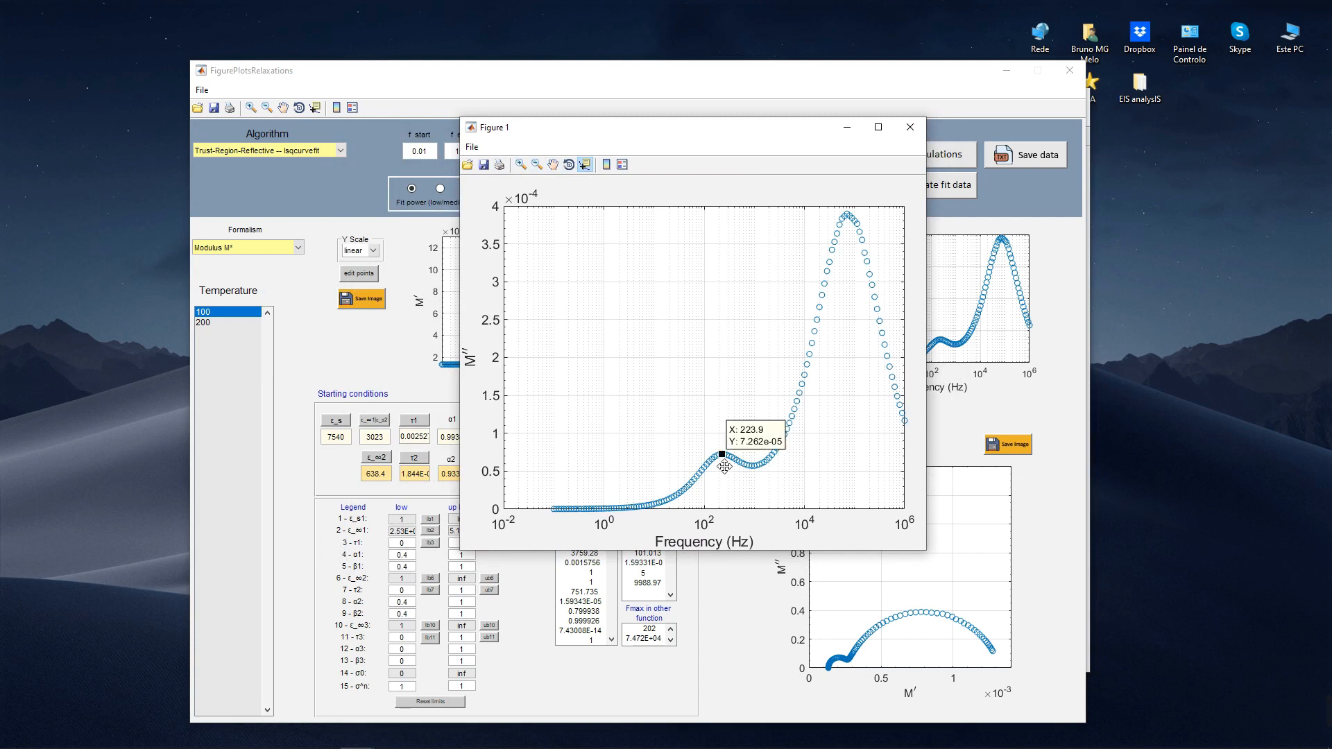
pyautogui.click(847, 216)
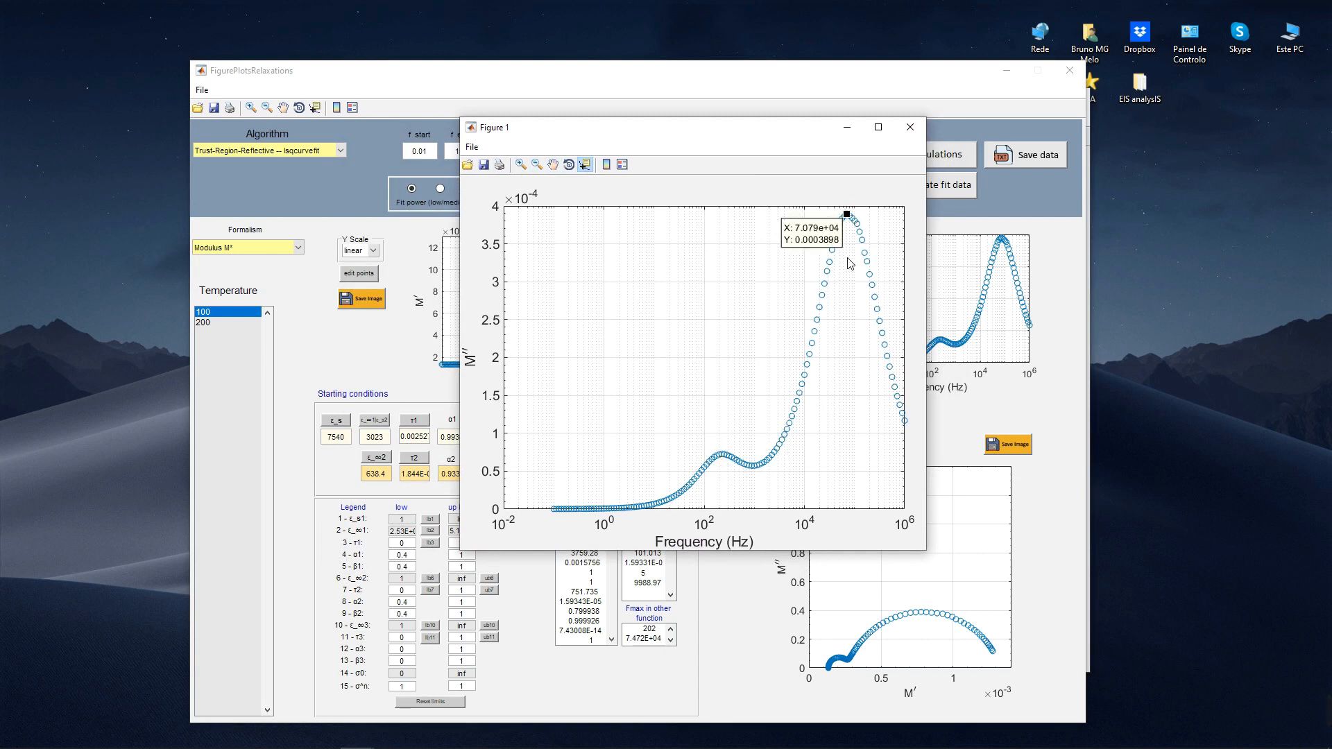
pyautogui.click(910, 128)
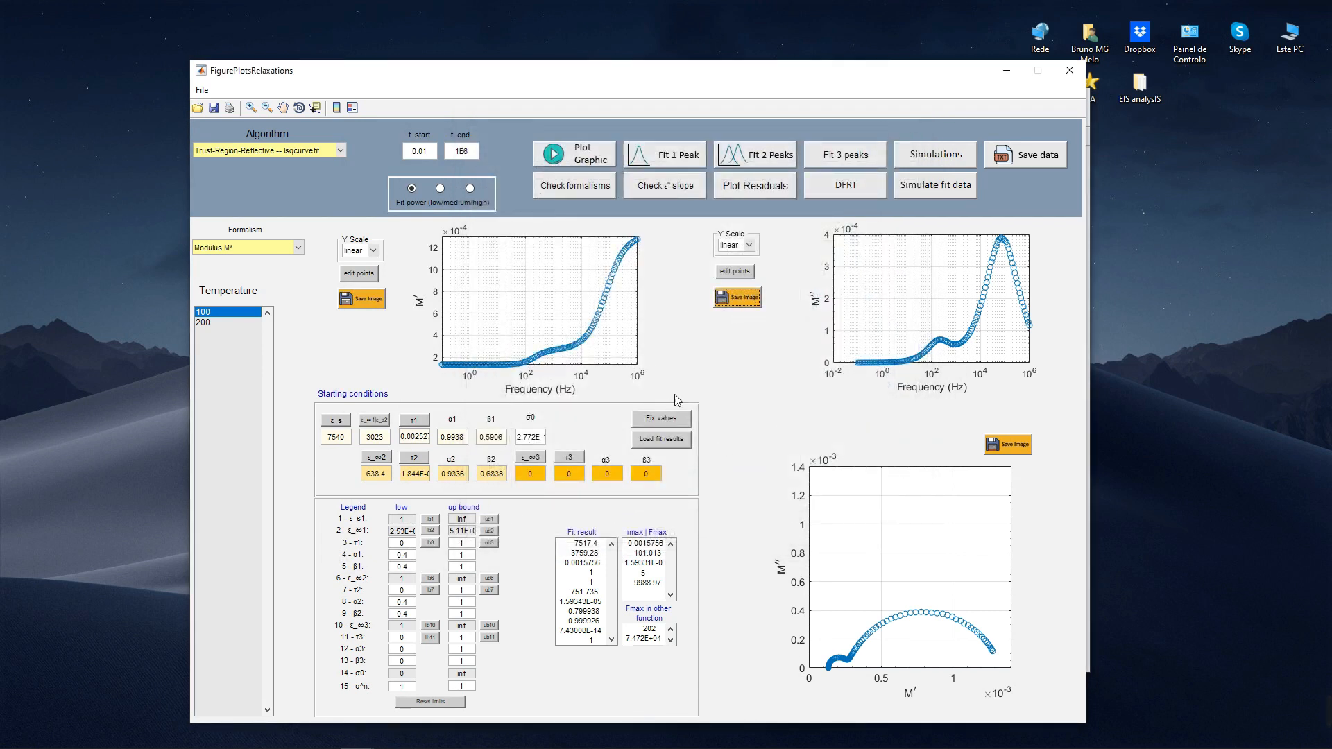
# Fit two peaks to the modulus data, load the fit results as starting conditions, and refit
pyautogui.click(774, 154)
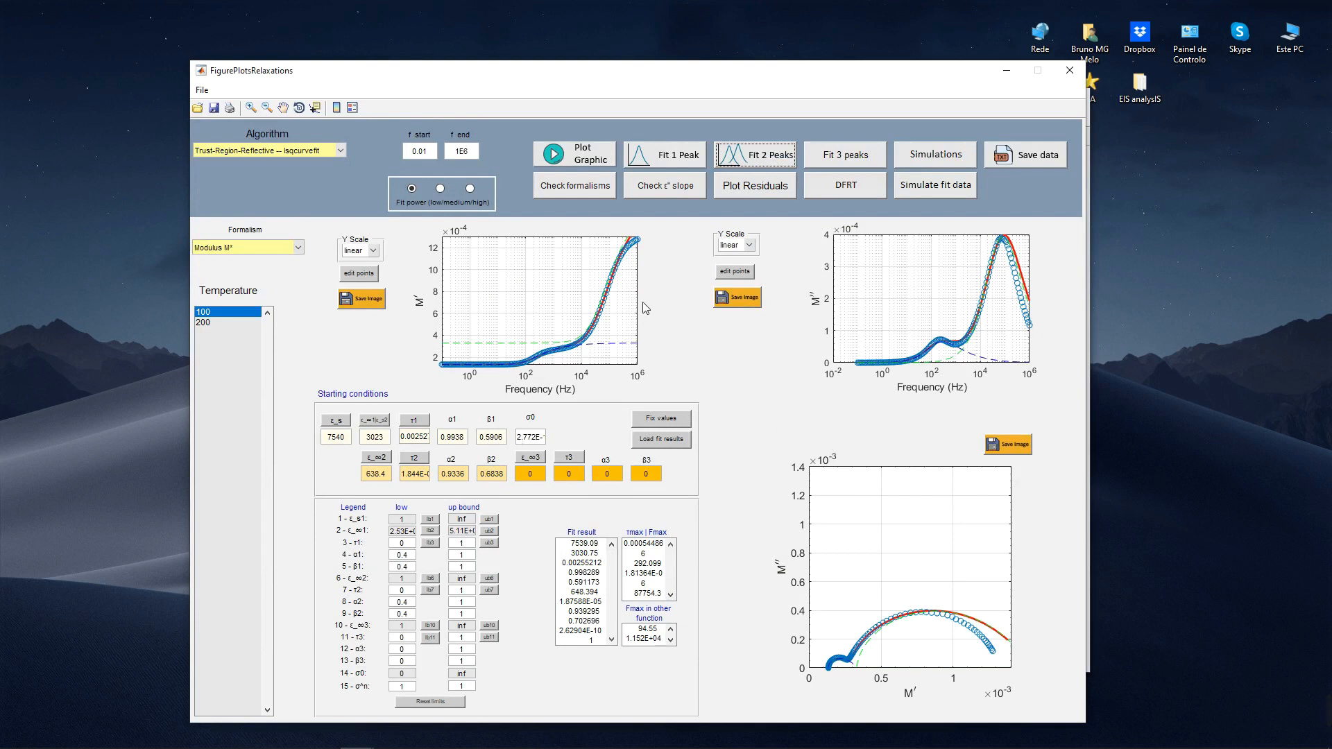
pyautogui.click(659, 440)
pyautogui.click(773, 154)
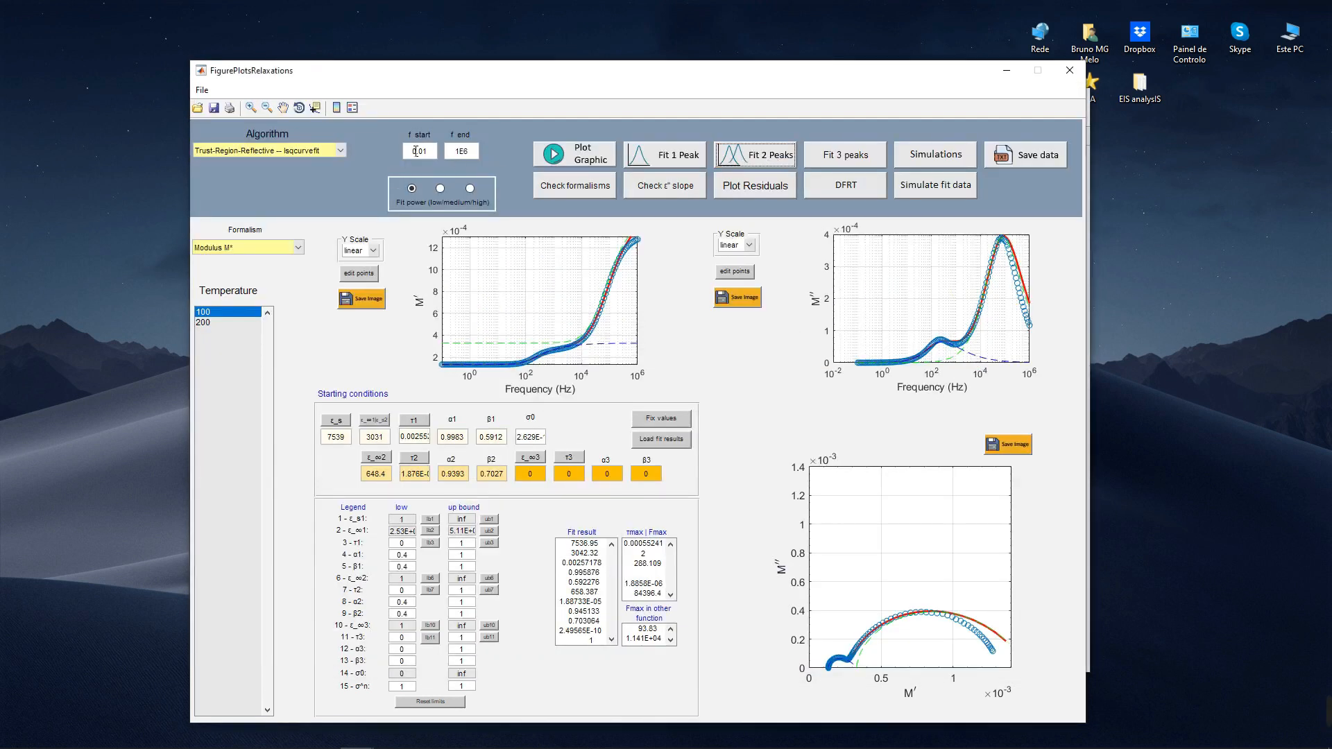
# Refit the two modulus peaks with the Nelder-Mead simplex (fminsearchbnd) algorithm
pyautogui.click(293, 149)
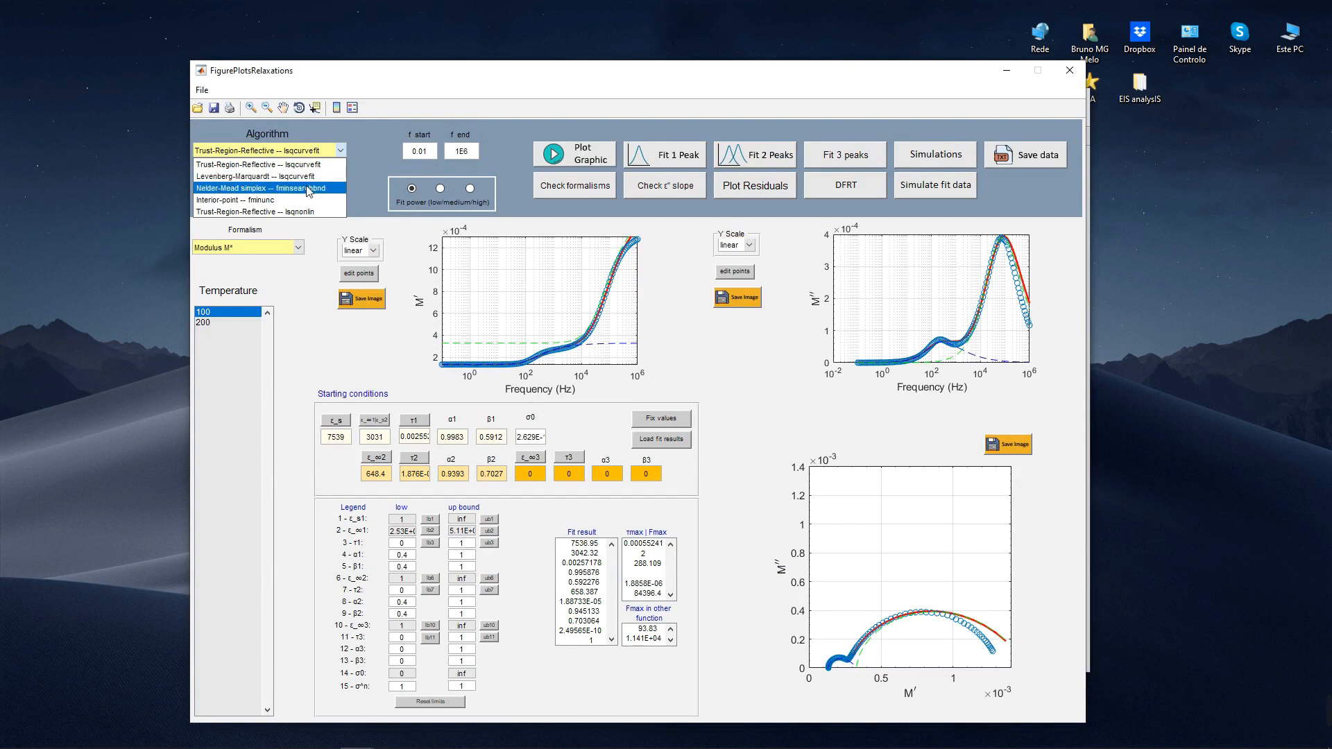
pyautogui.click(313, 184)
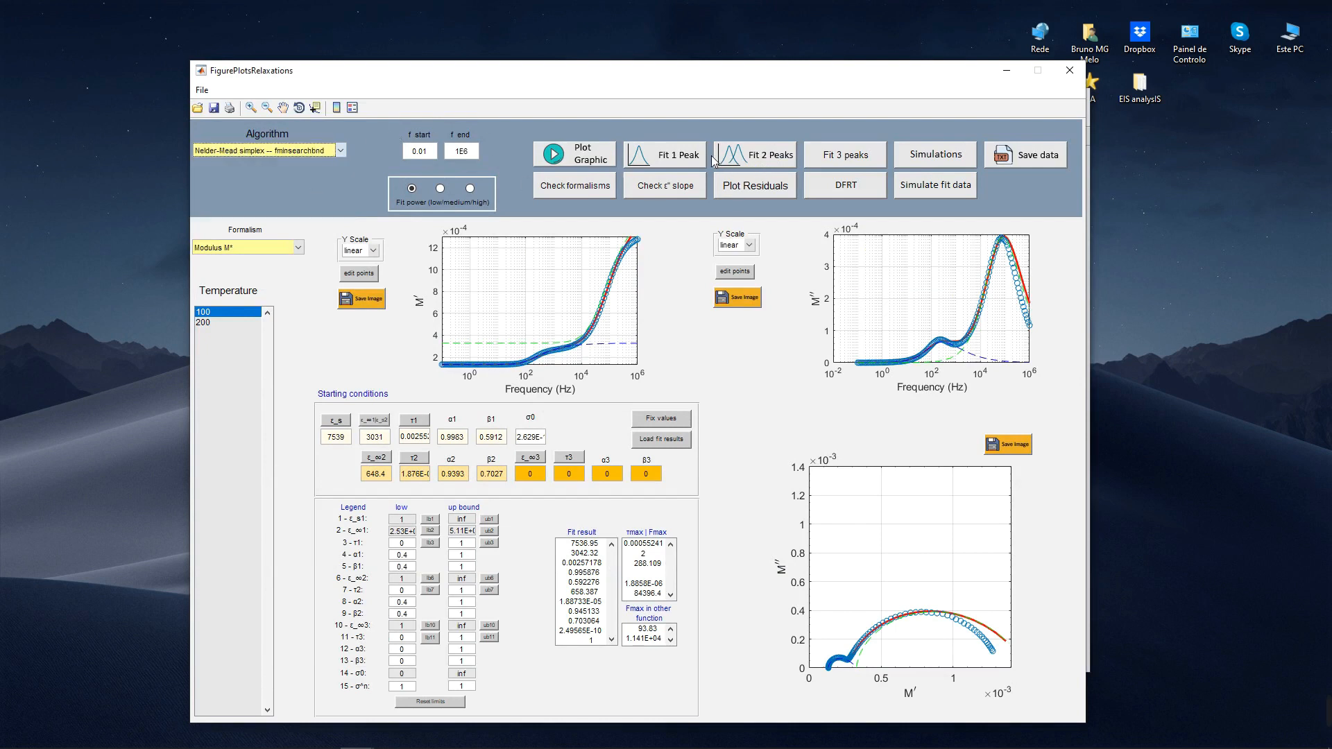
pyautogui.click(749, 150)
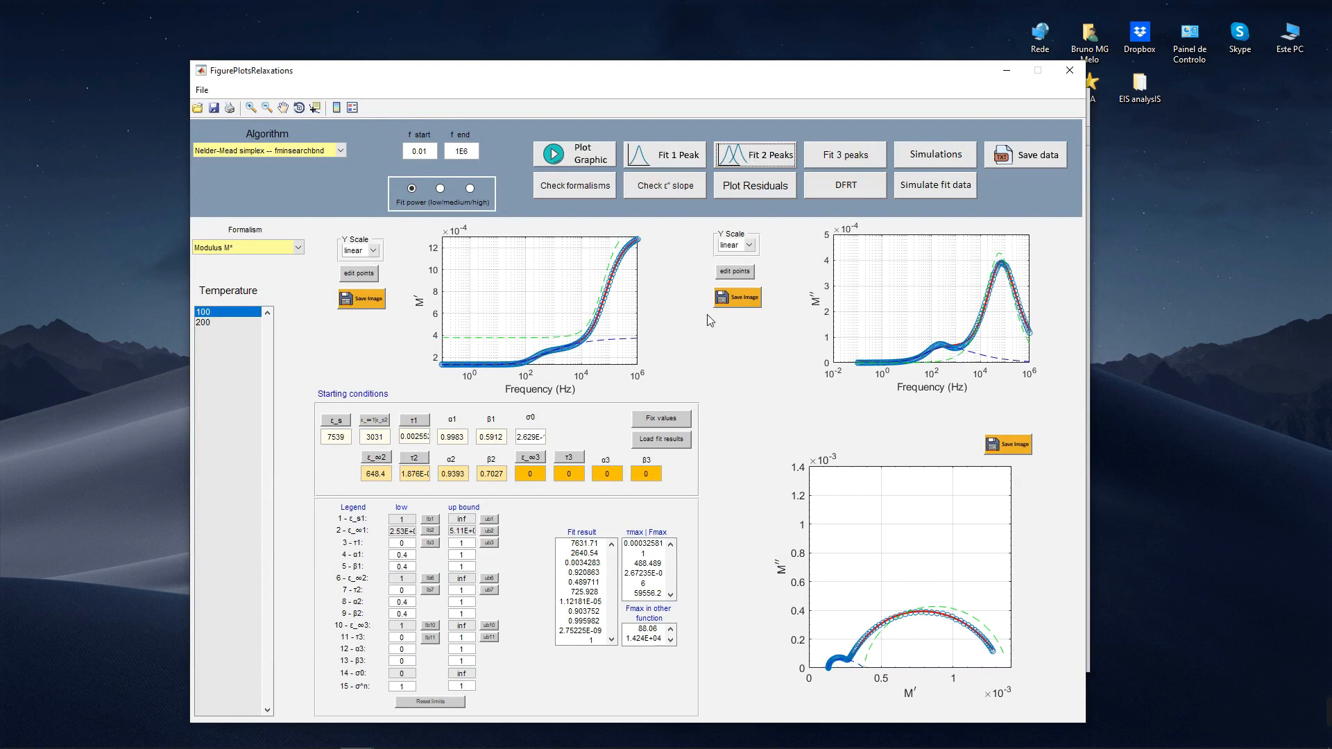
# Switch the algorithm back to Trust-Region-Reflective (lsqcurvefit), replot the modulus data and refit two peaks
pyautogui.click(340, 151)
pyautogui.click(263, 167)
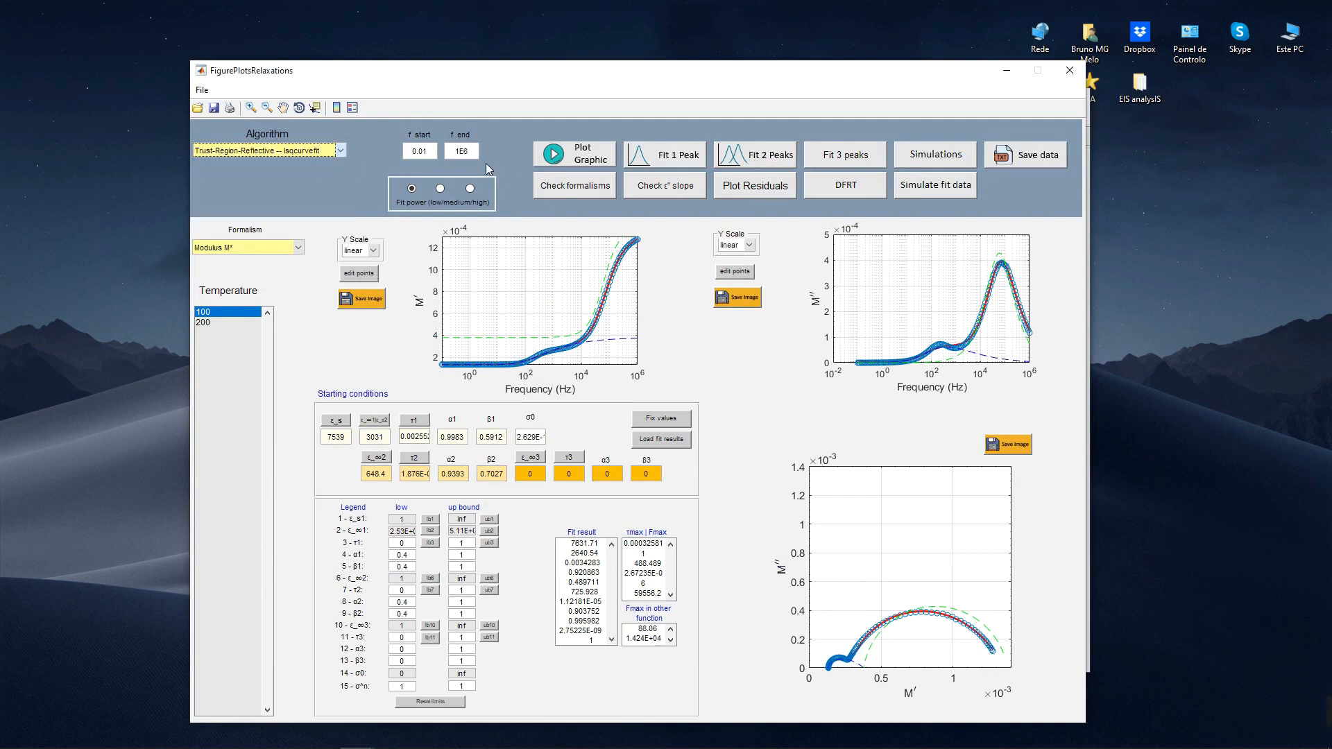
pyautogui.click(580, 159)
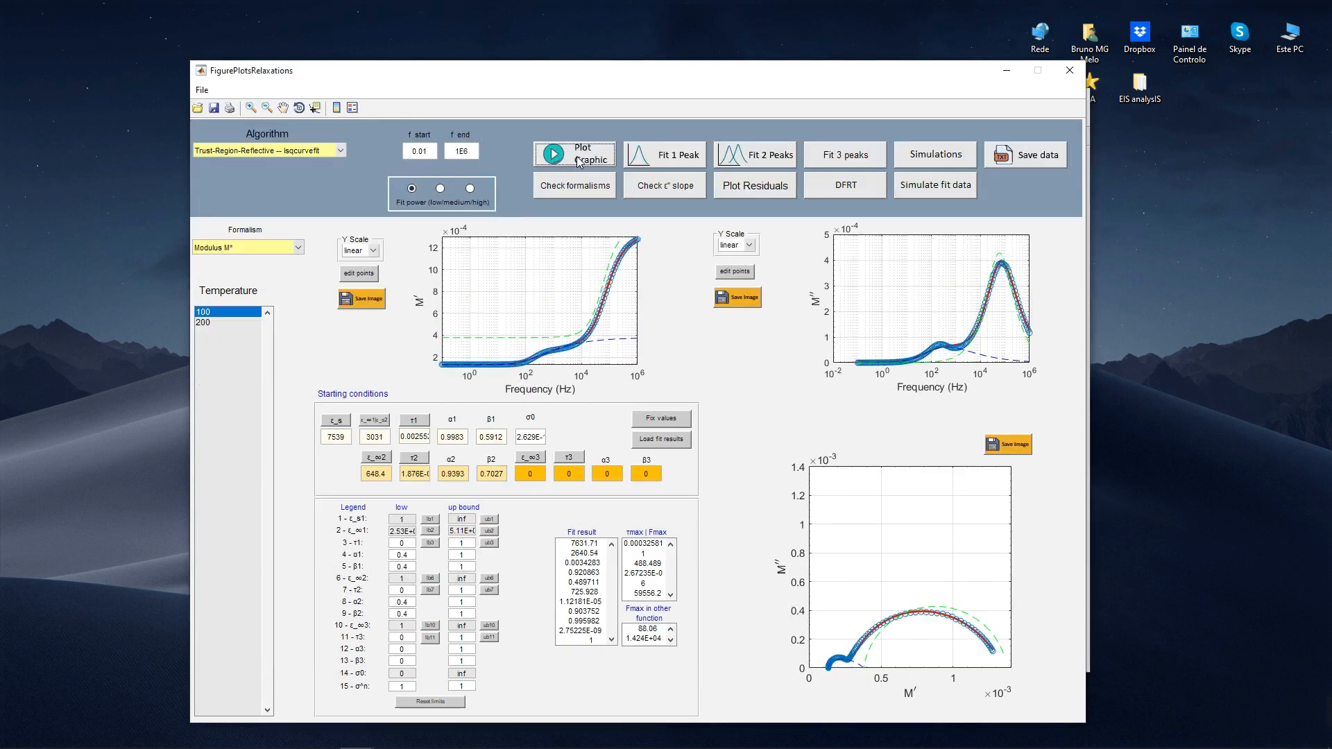
pyautogui.click(763, 156)
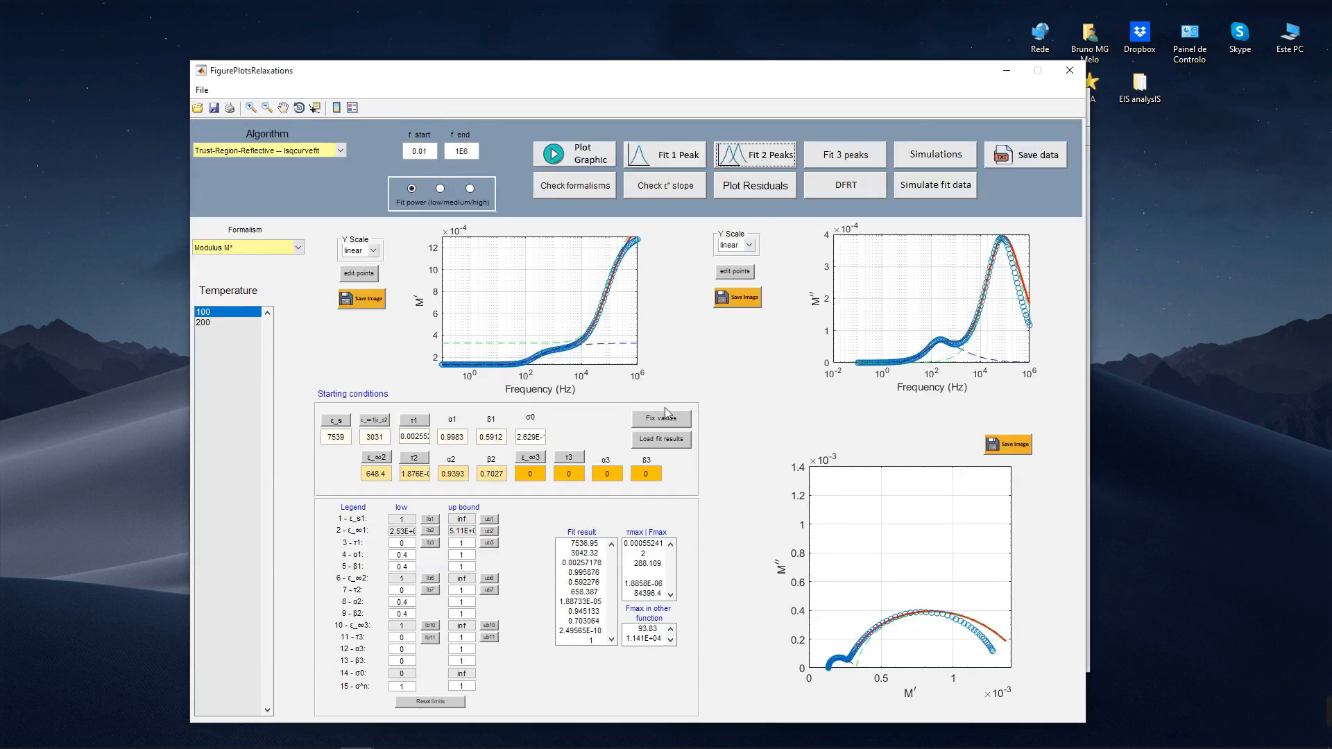
# Refit two peaks with medium fit power and compare the residual plot and histograms side by side, closing both figures
pyautogui.click(440, 188)
pyautogui.click(768, 158)
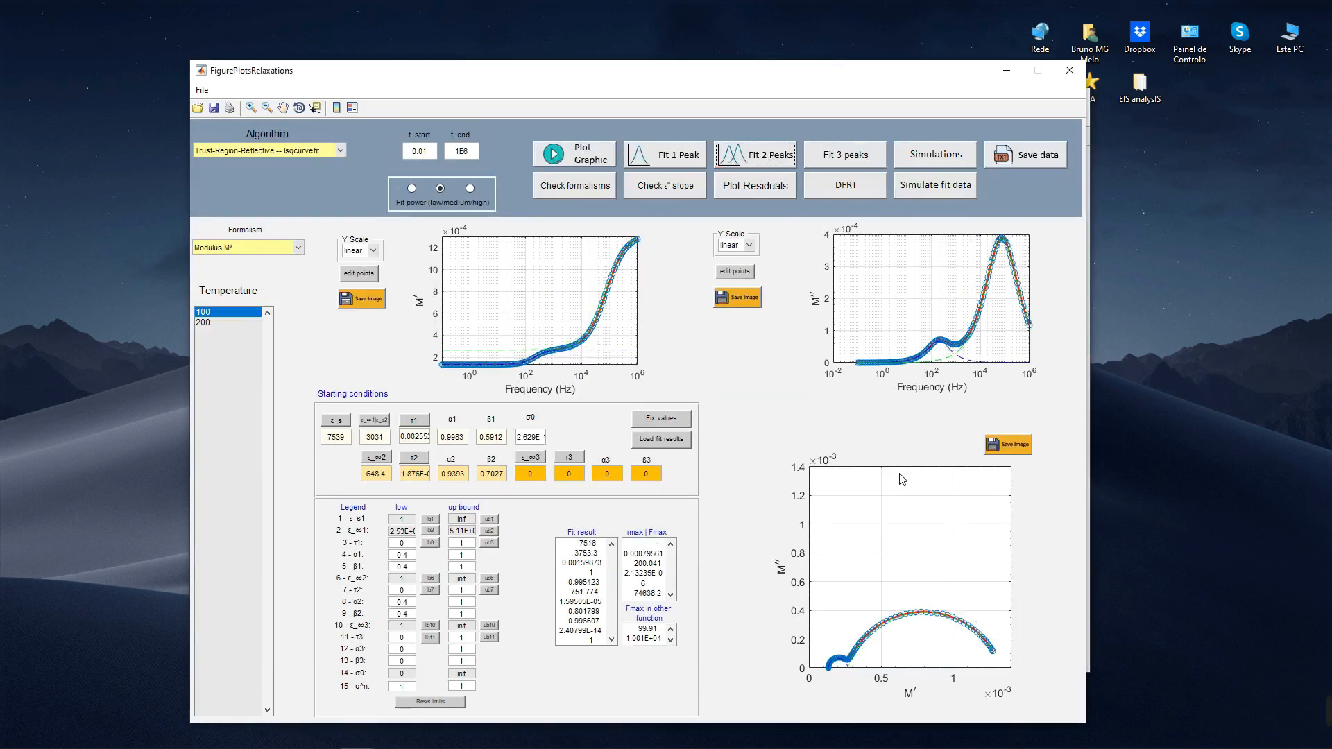
pyautogui.click(776, 191)
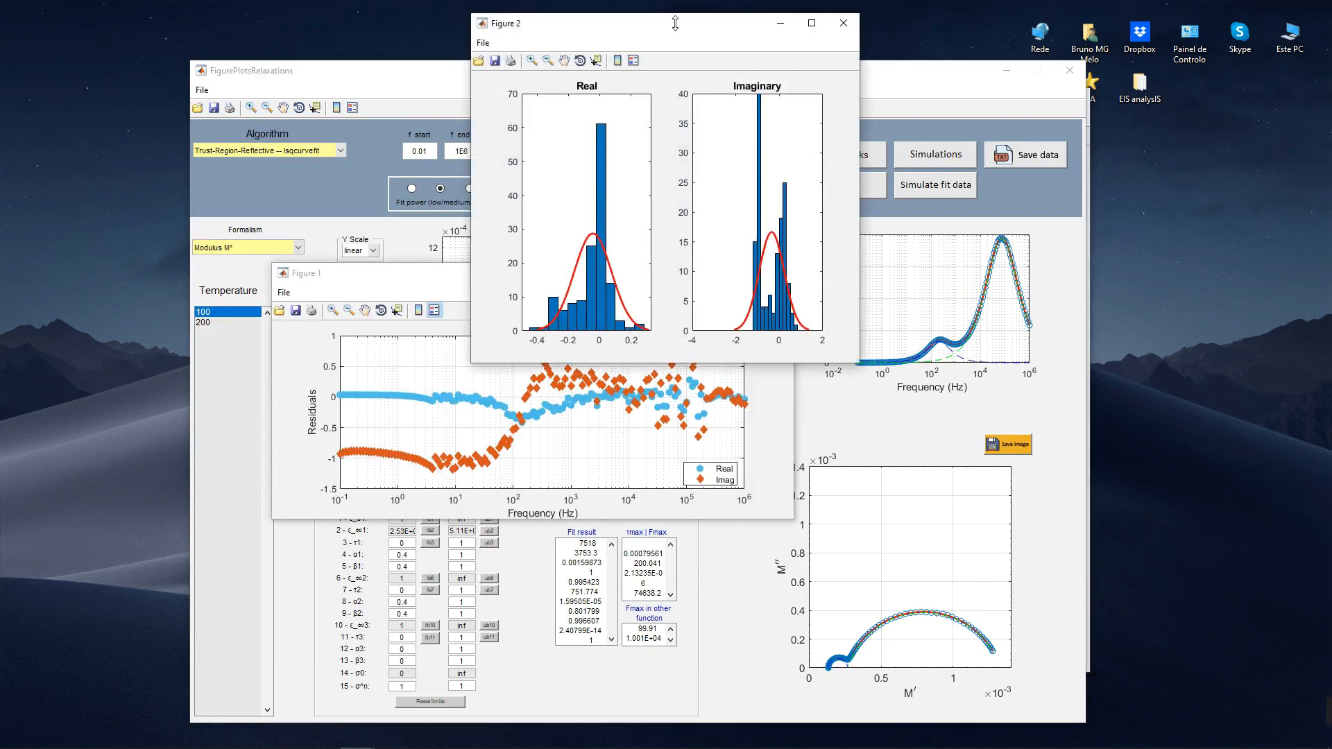
pyautogui.moveTo(671, 26); pyautogui.dragTo(1011, 201)
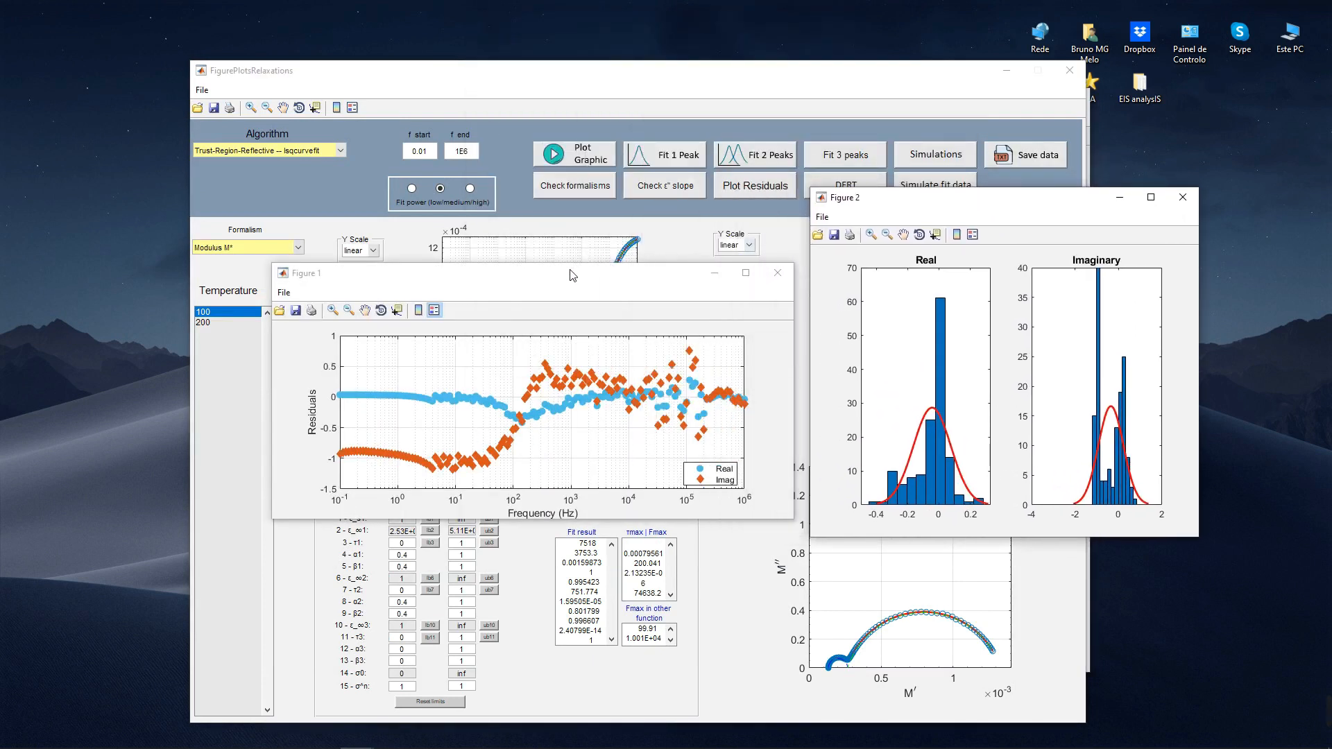
pyautogui.moveTo(548, 276); pyautogui.dragTo(505, 276)
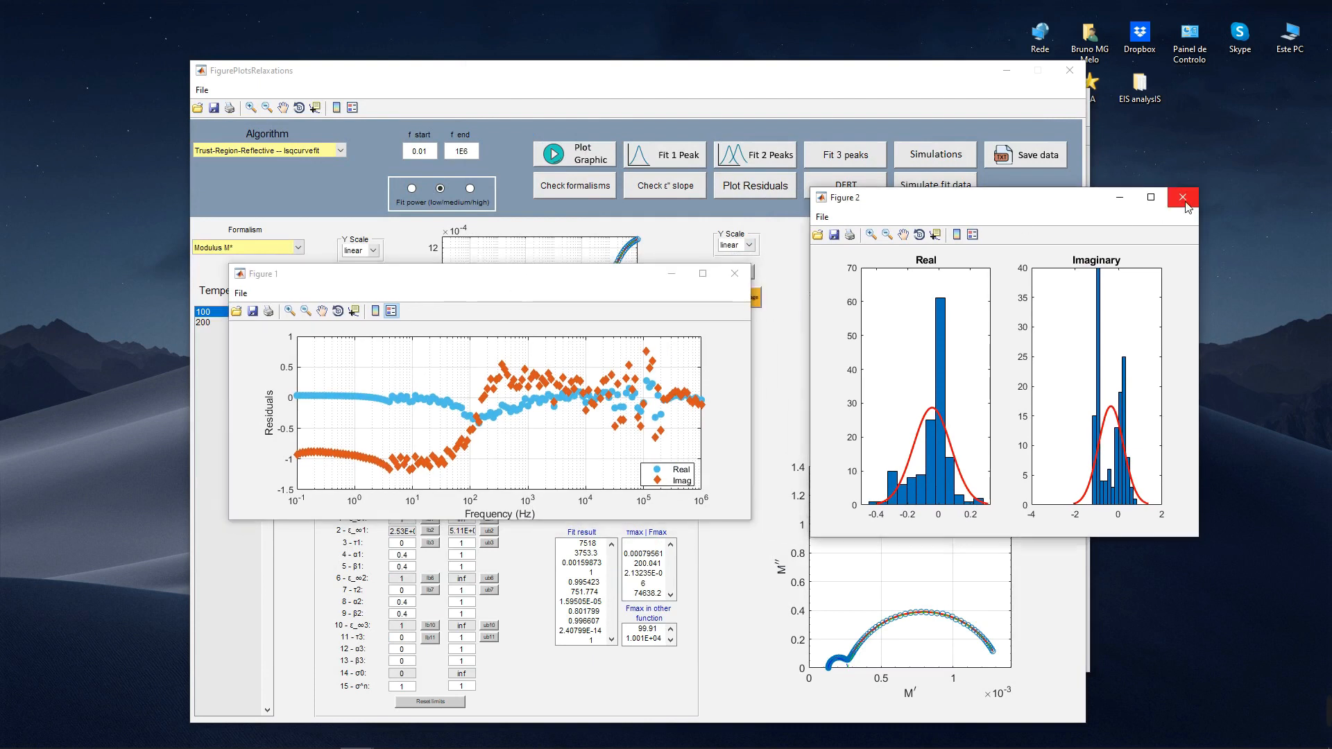
pyautogui.click(1190, 203)
pyautogui.click(735, 273)
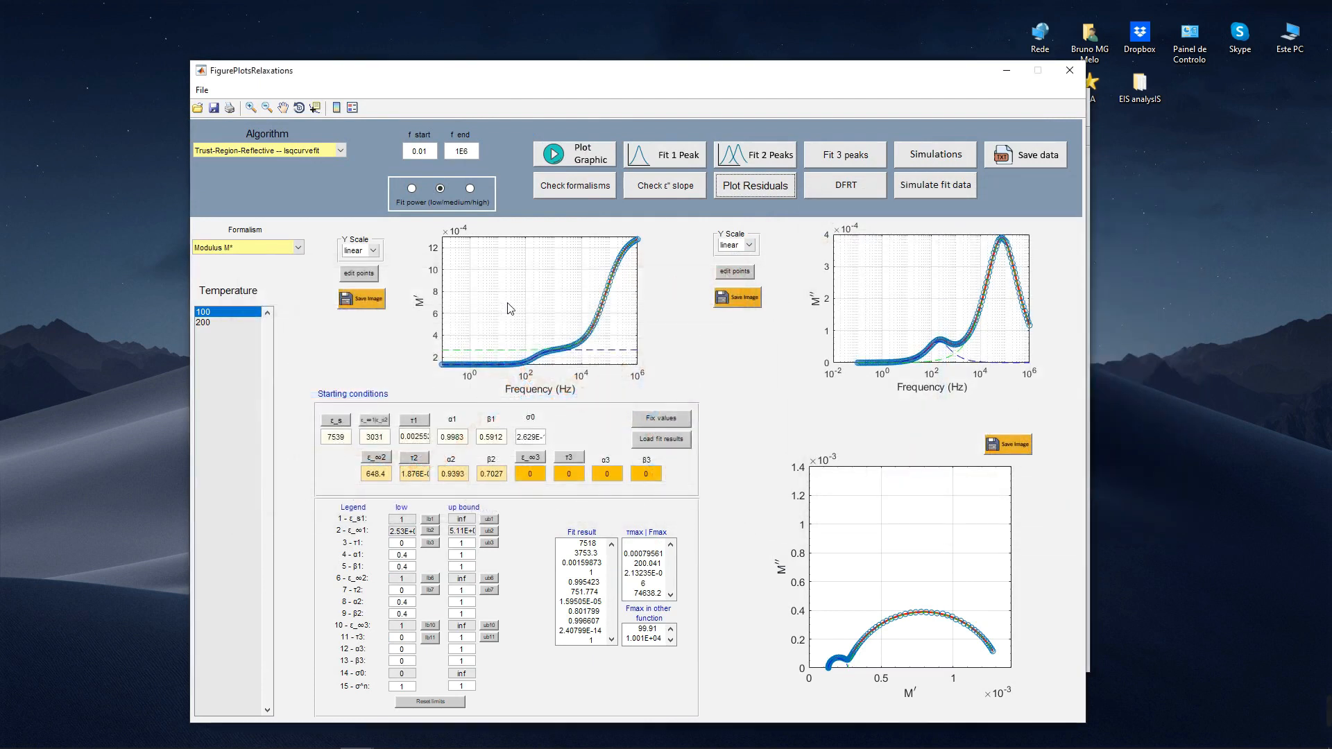